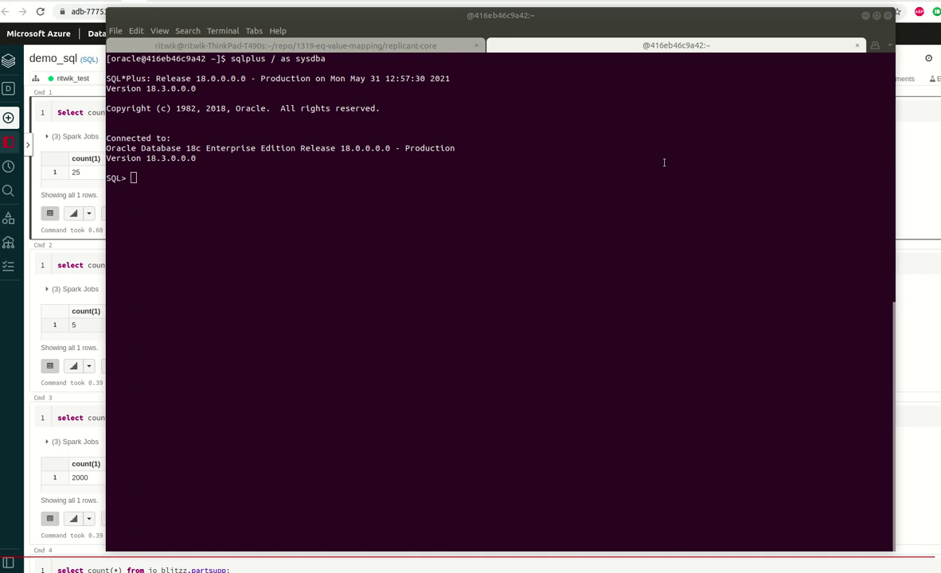
Step: Query the row counts of the io_blitzz tables nation, region, part, supplier, partsupp, customer, orders and lineitem in Oracle
click(646, 46)
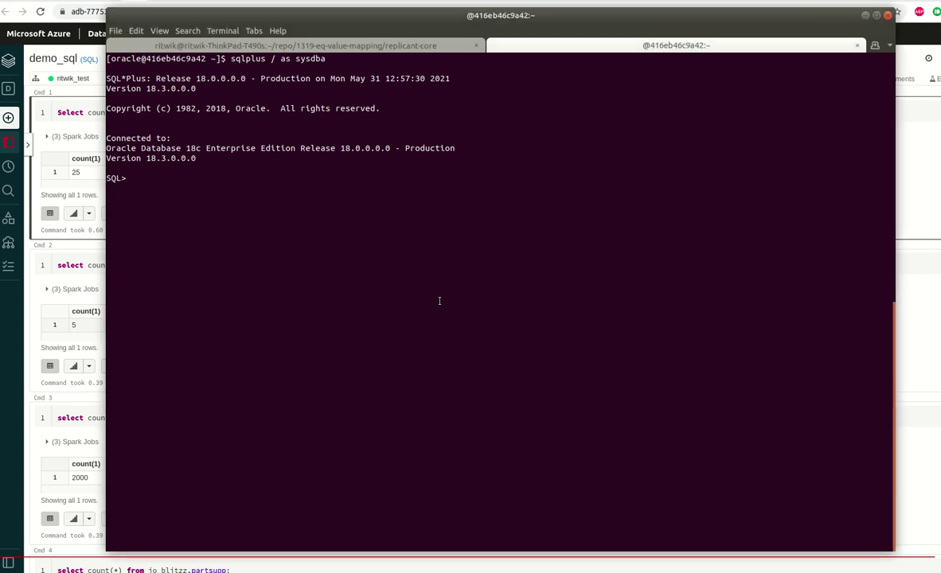
text(Select count(*) from "io_blitzz"."nation"; Select count(*) from "io_blitzz"."region"; Select count(*) from "io_blitzz"."part"; Select count(*) from "io_blitzz"."supplier"; Select count(*) from "io_blitzz"."partsupp"; Select count(*) from "io_blitzz"."customer"; Select count(*) from "io_blitzz"."orders"; Select count(*) from "io_blitzz"."lineitem";)
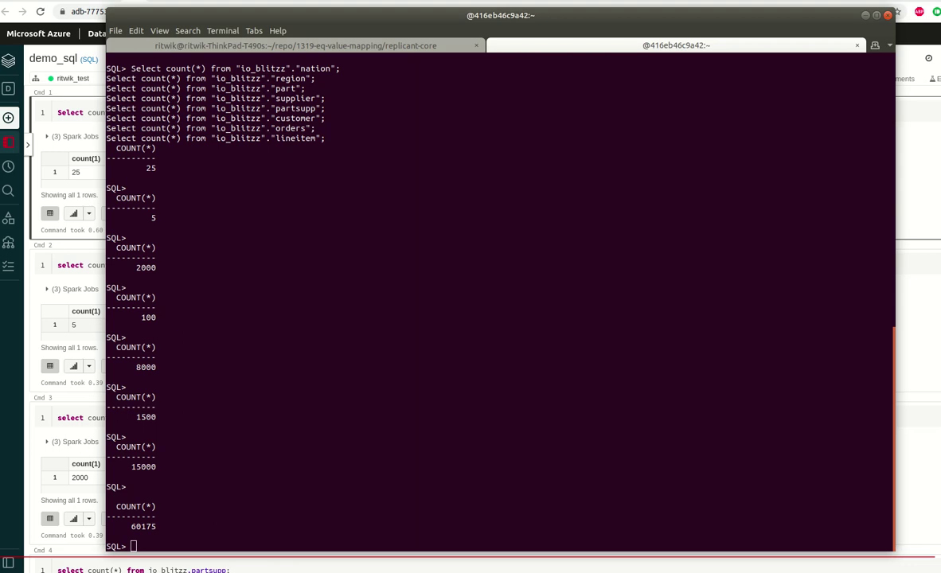
Step: Switch to Databricks in the browser and check the tables in the io_blitzz database
key(alt+Tab)
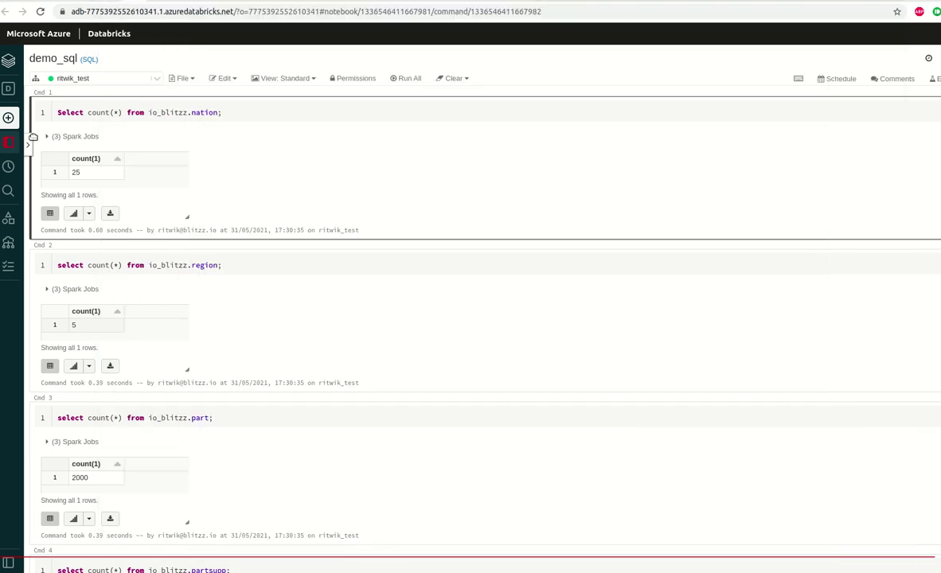
mouse_move(24, 163)
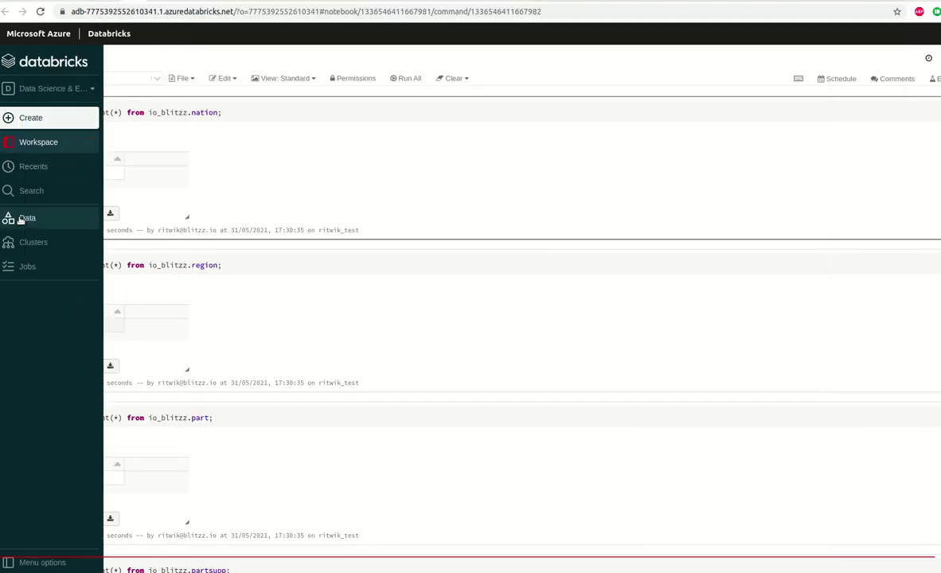
click(22, 217)
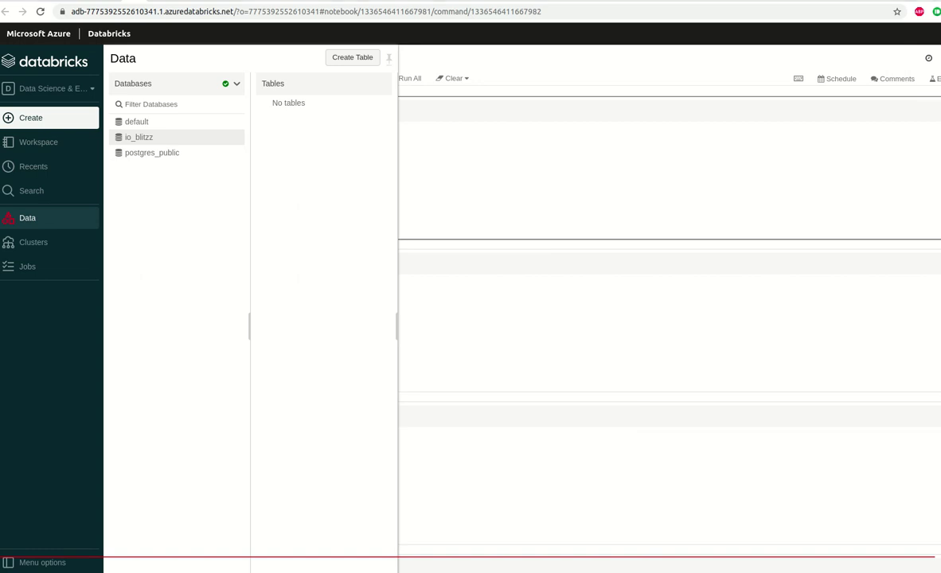
Step: In the replicant-core terminal session, clear the stray text and recall the previous replicant full command for review without running it
key(alt+Tab)
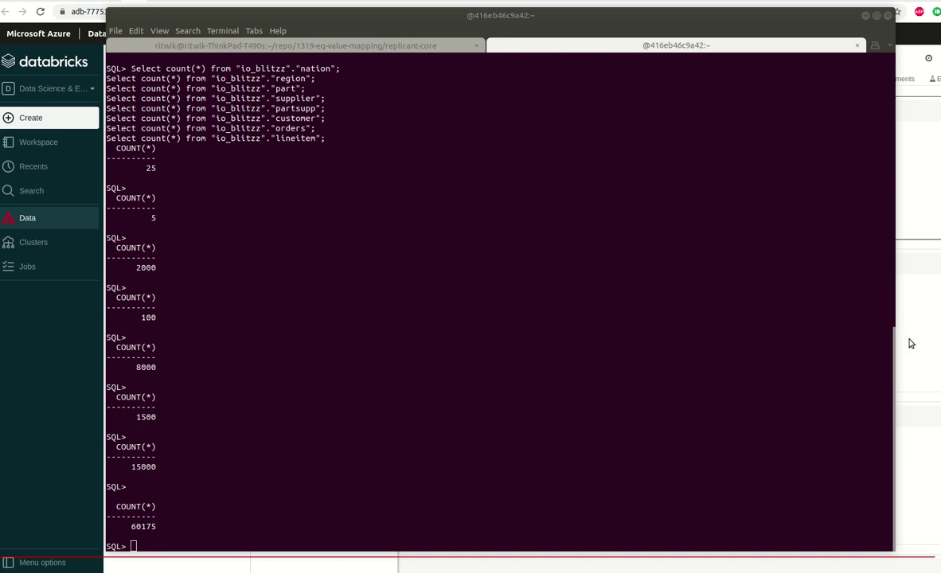
click(348, 46)
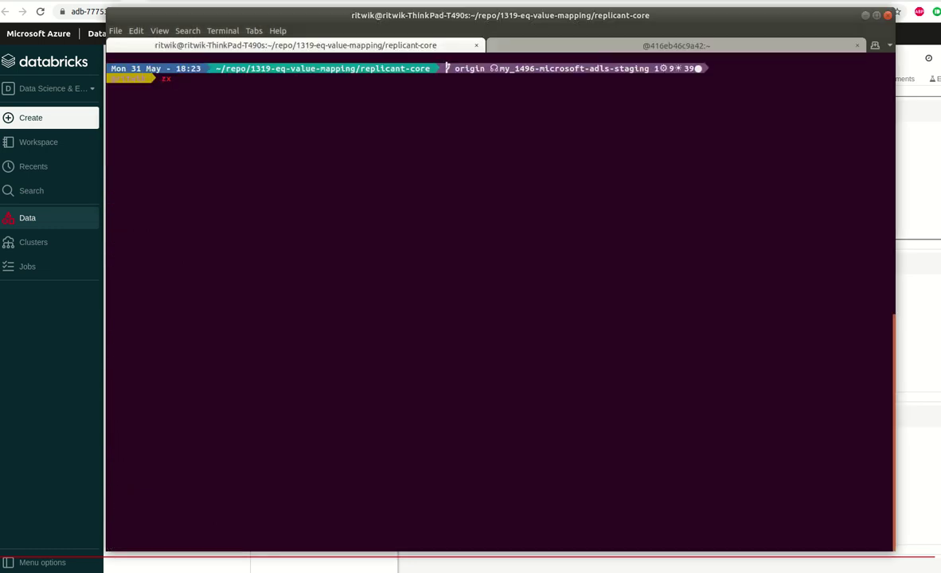
key(alt+Tab)
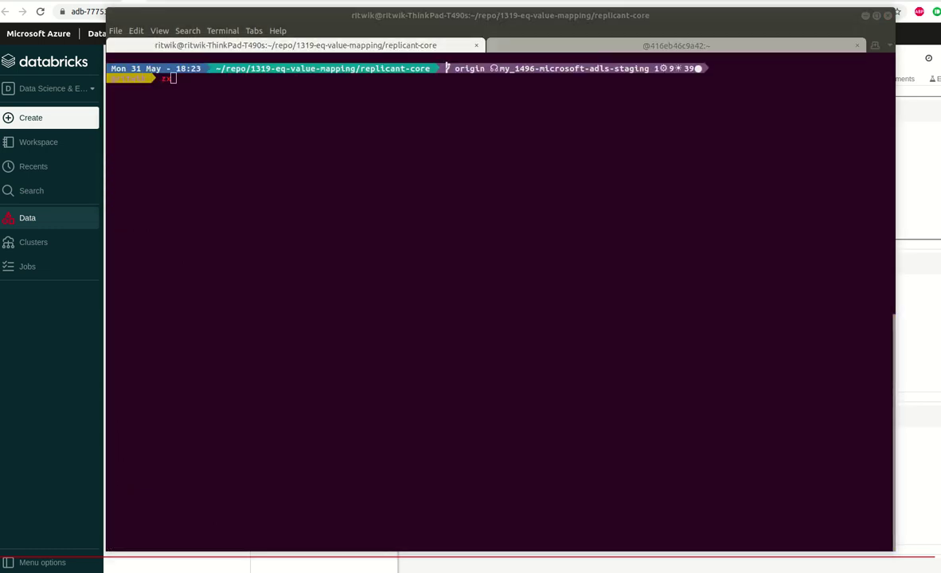
click(444, 369)
key(BackSpace)
key(BackSpace)
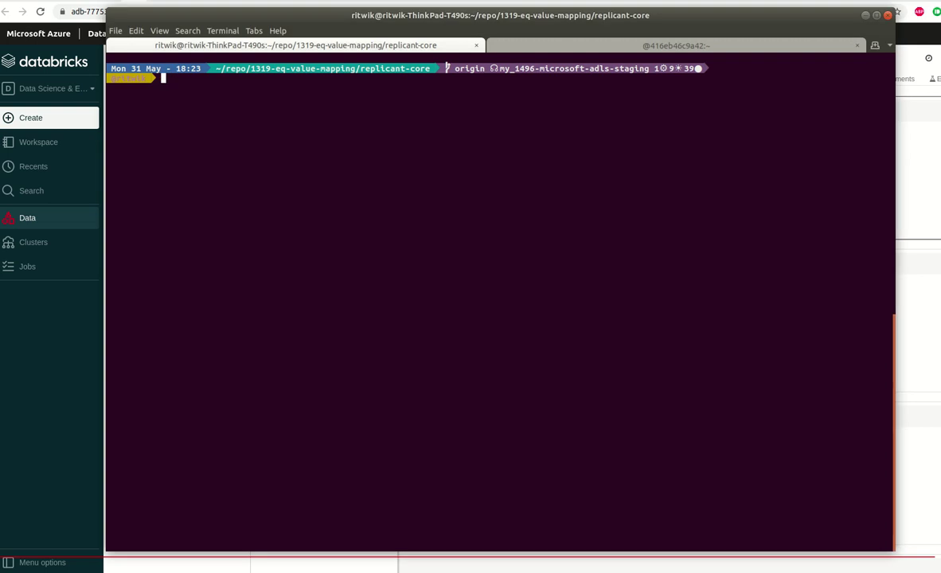
key(Up)
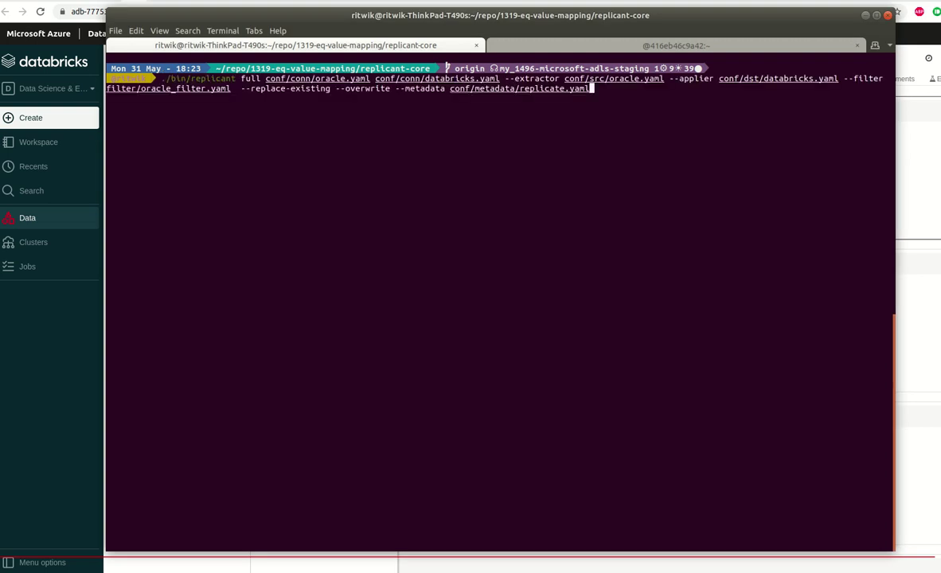
key(Return)
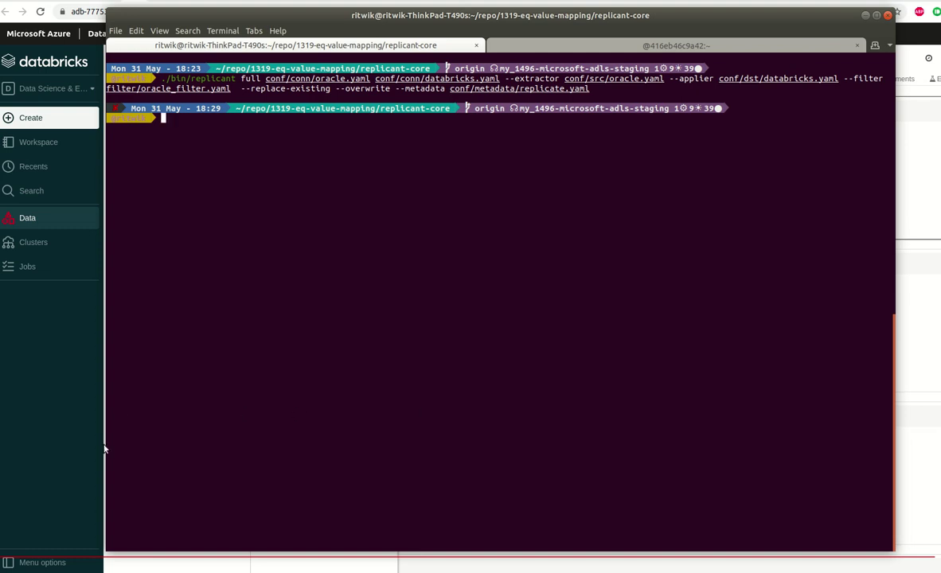
key(alt+Tab)
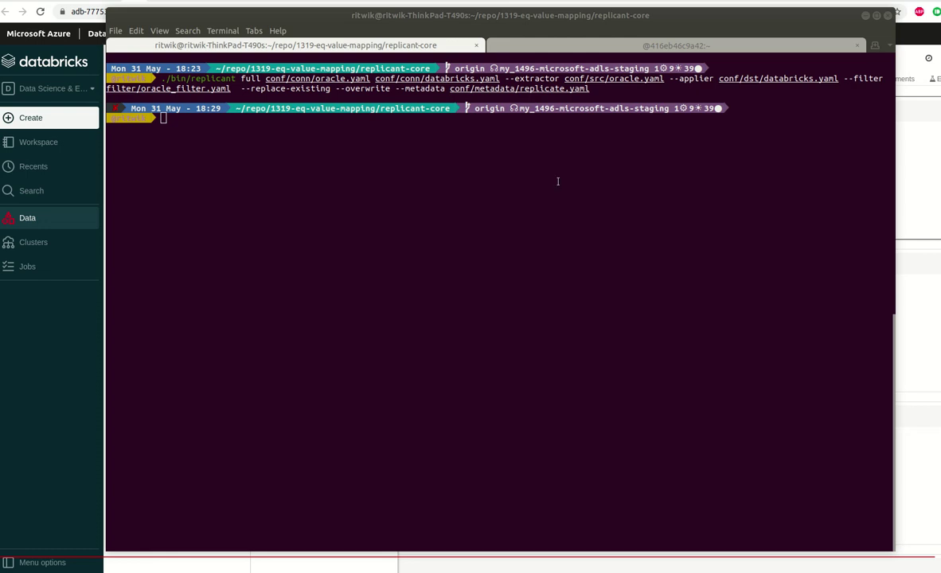
Step: Open the target connection file conf/conn/databricks.yaml in vim
mouse_move(500, 69)
mouse_down()
mouse_move(378, 80)
mouse_move(500, 79)
mouse_up()
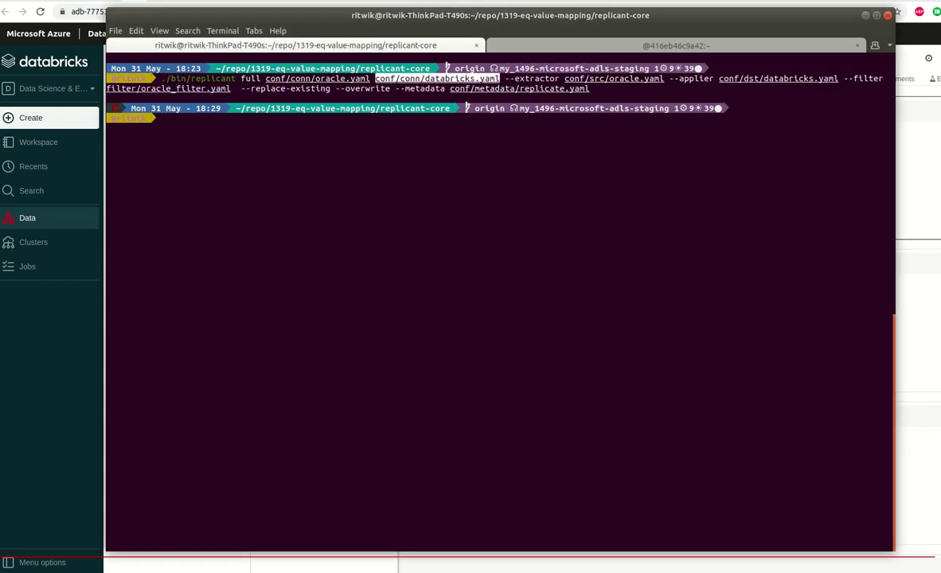
click(562, 359)
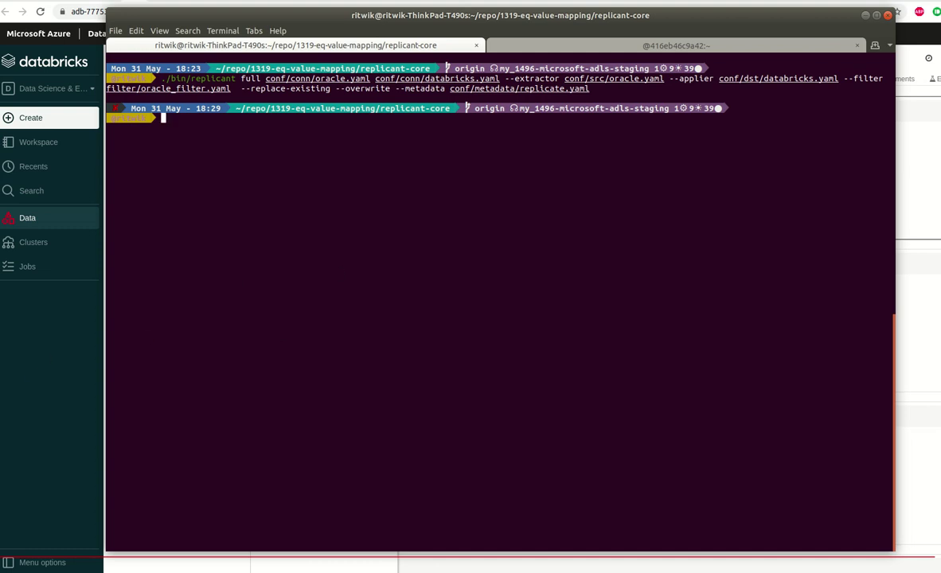
key(alt+Tab)
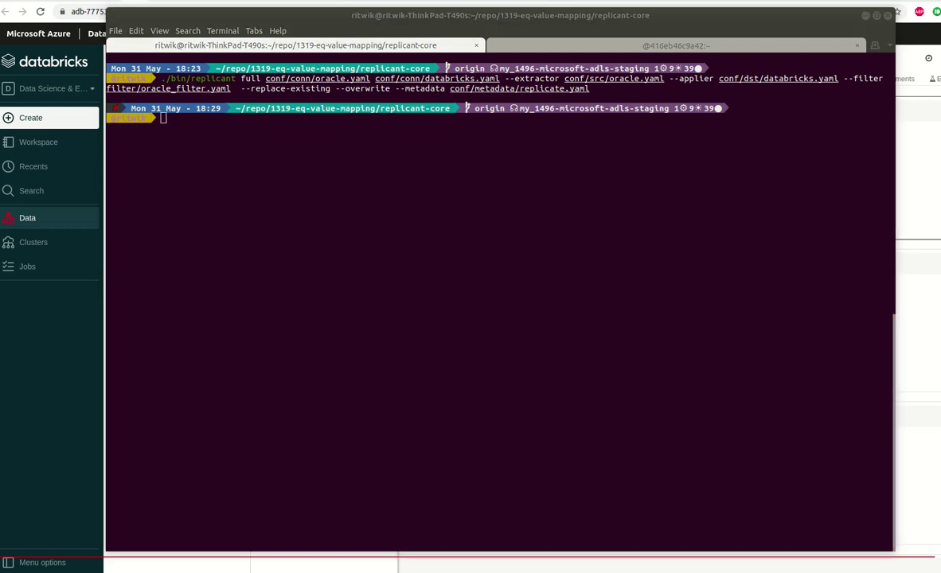
click(339, 430)
text(vim conf/conn/databricks.yaml)
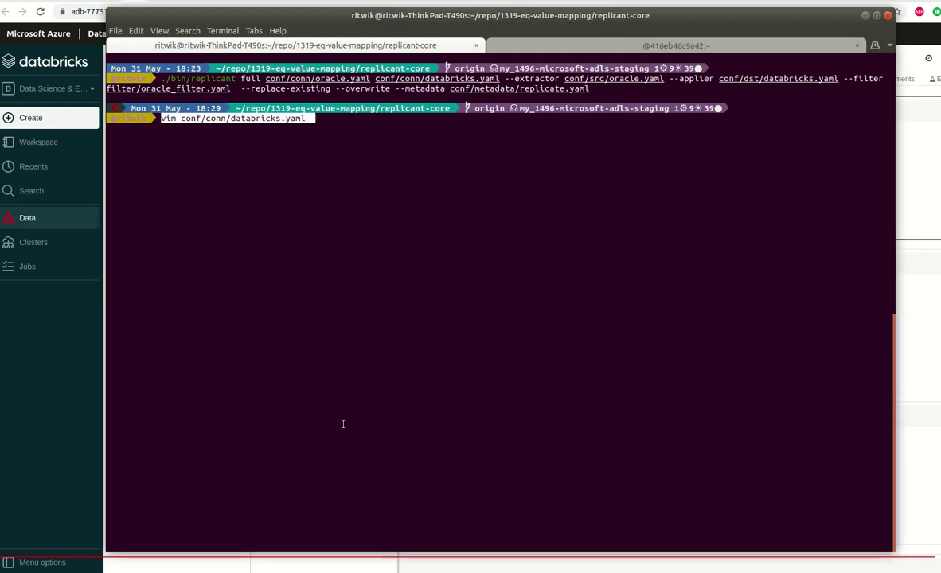
key(Return)
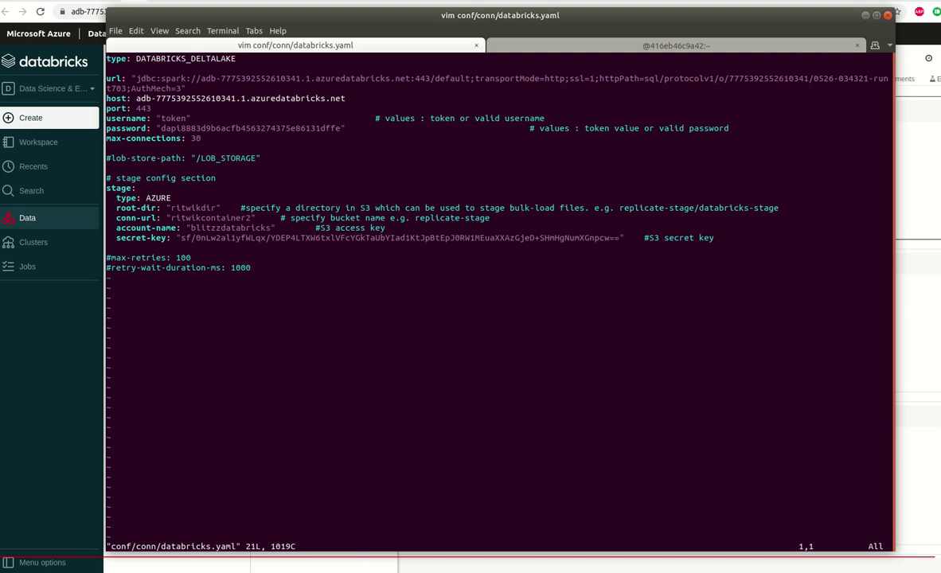
Step: Examine the Databricks connection settings and the stage configuration section, and quit vim without changes
drag(203, 142, 68, 56)
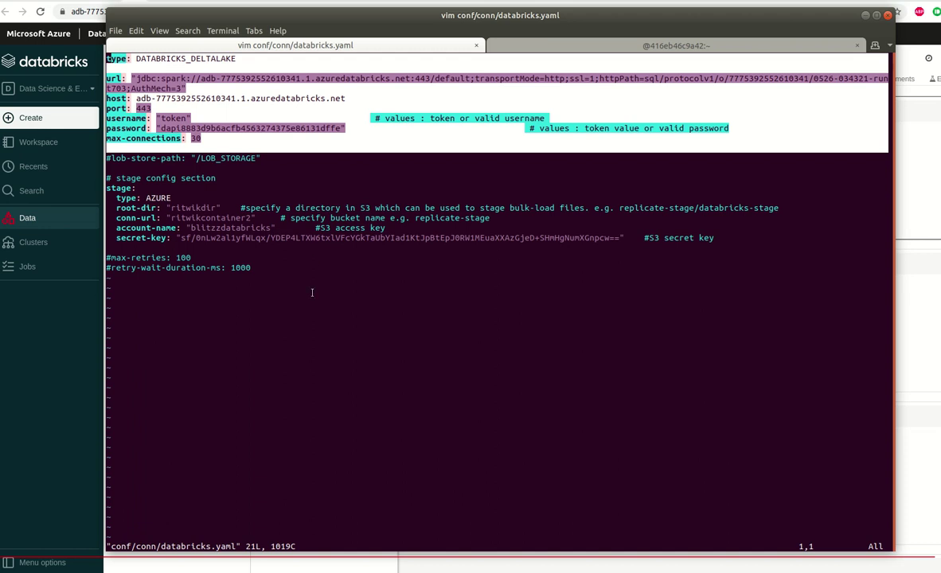
drag(796, 239, 47, 181)
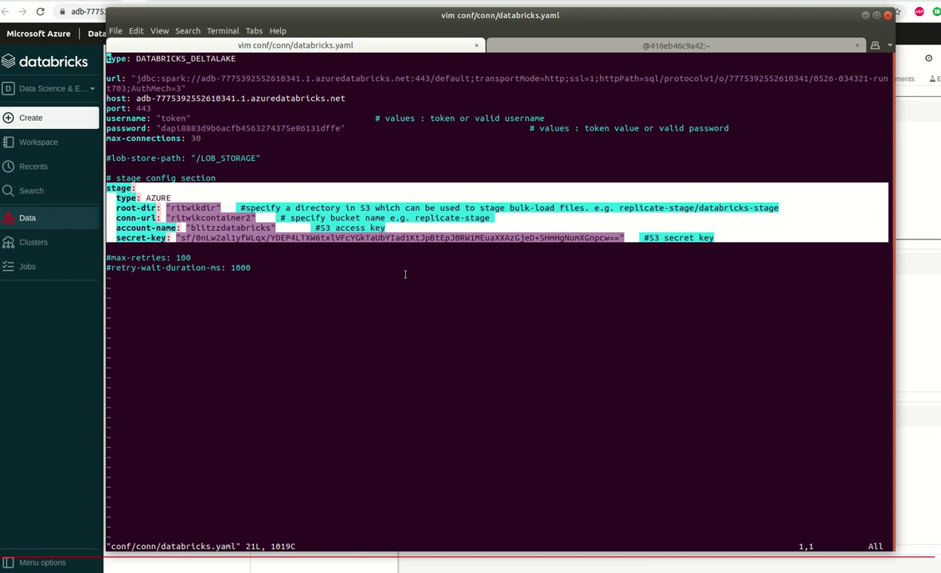
click(404, 274)
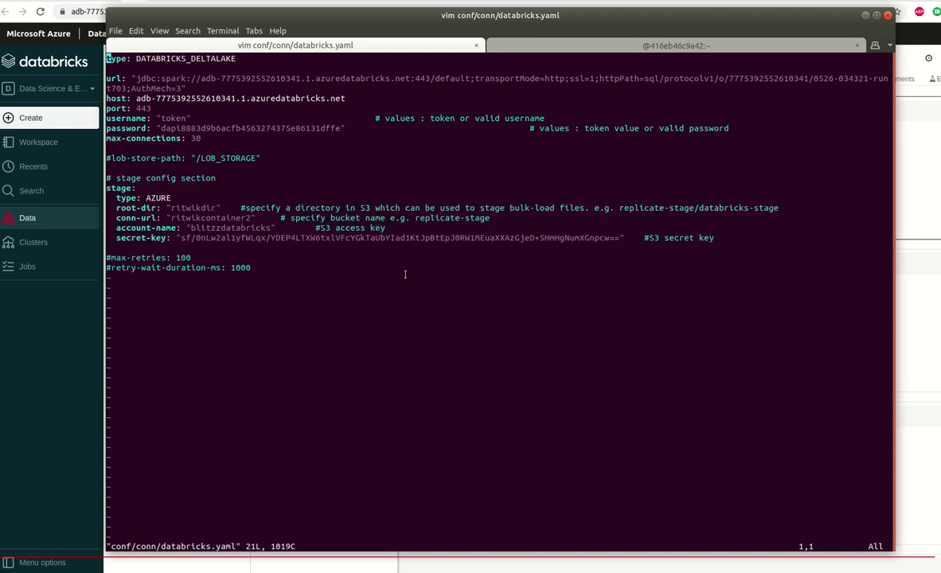
text(:q)
key(Return)
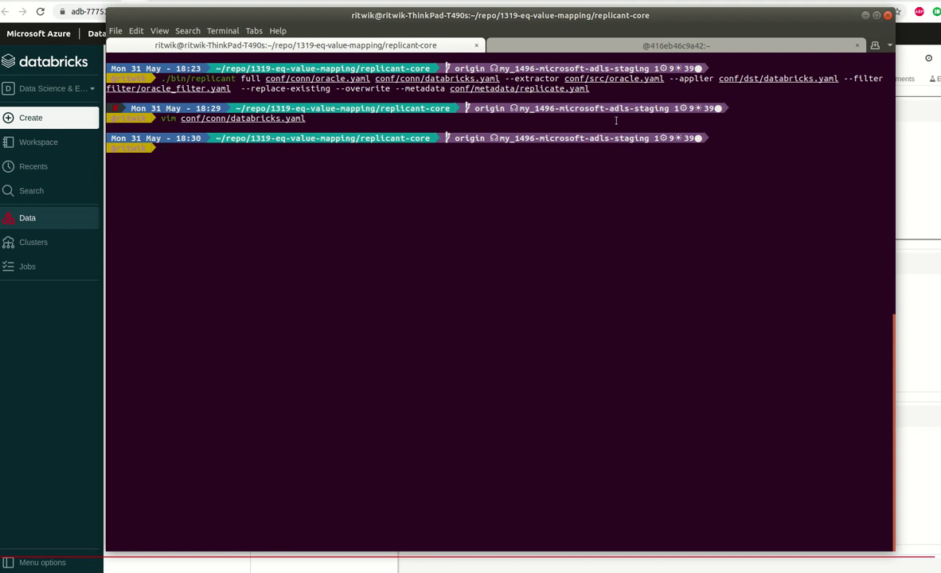
Step: Review the extractor configuration conf/src/oracle.yaml in vim and quit without changes
drag(563, 79, 669, 78)
click(430, 278)
text(vim)
double_click(591, 79)
middle_click(591, 79)
key(Return)
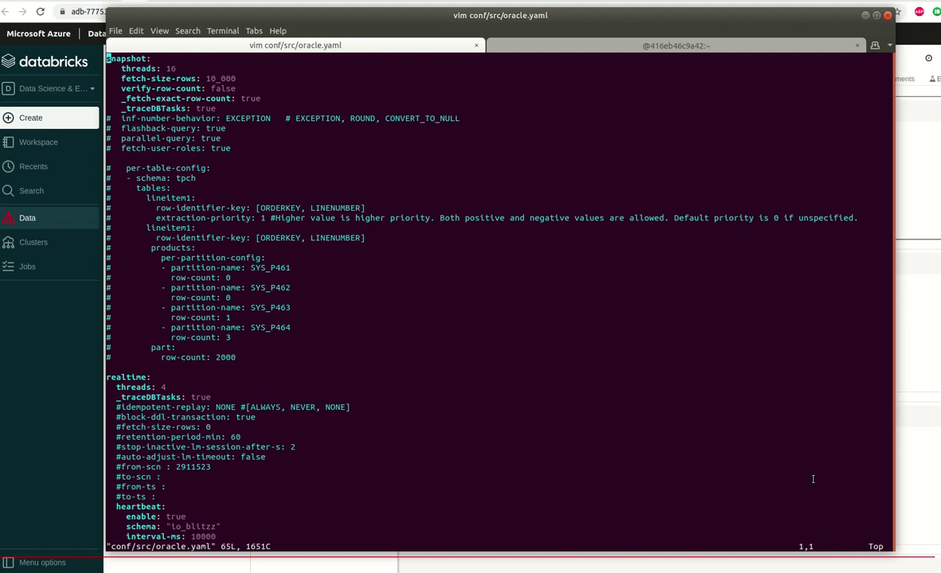
text(:q)
key(Return)
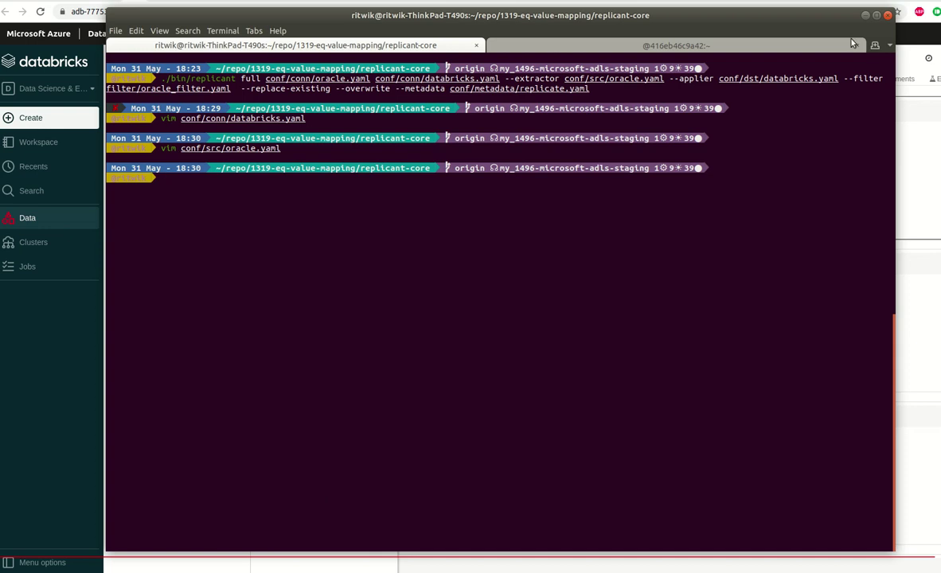
Step: Review the schema and table list in filter/oracle_filter.yaml in vim and quit without changes
drag(161, 78, 838, 78)
double_click(832, 78)
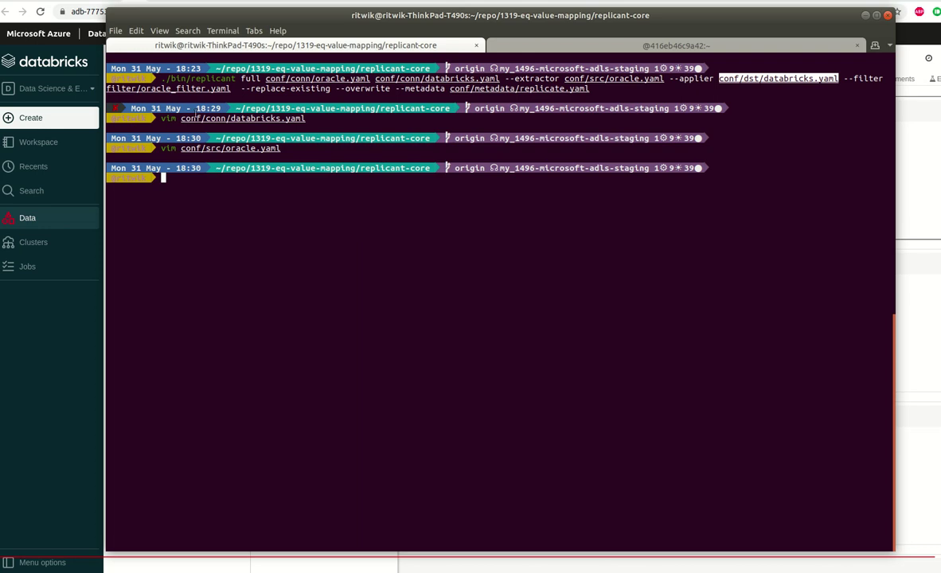
double_click(183, 89)
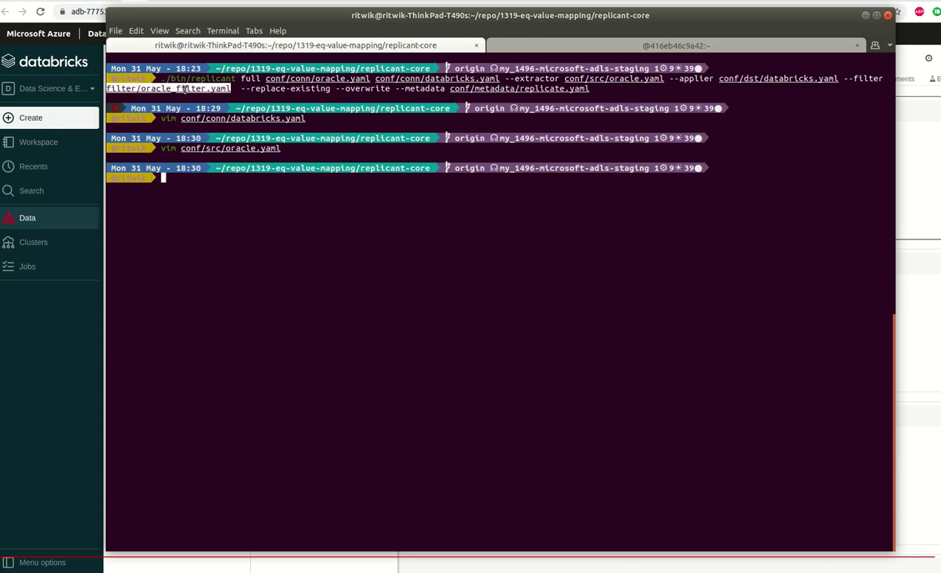
text(vim)
middle_click(184, 89)
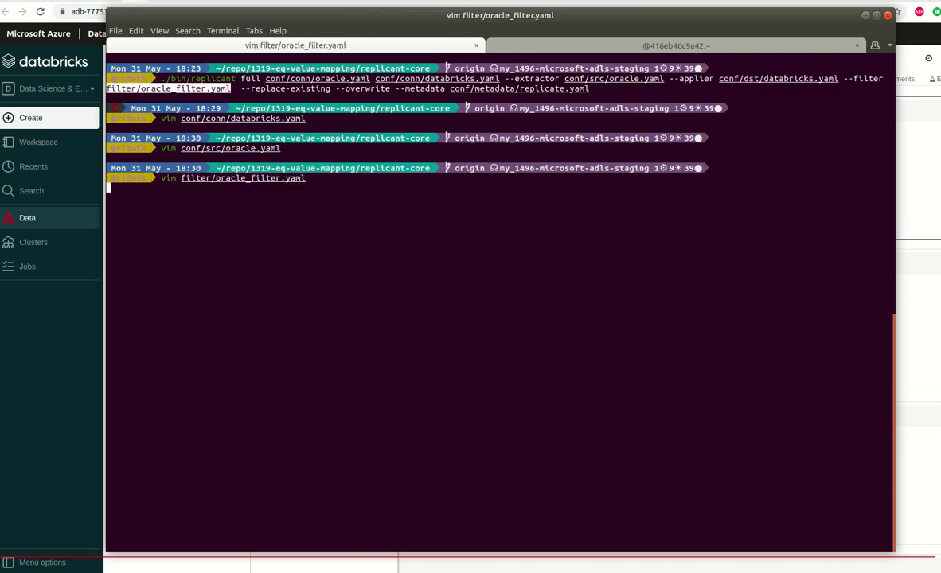
key(Return)
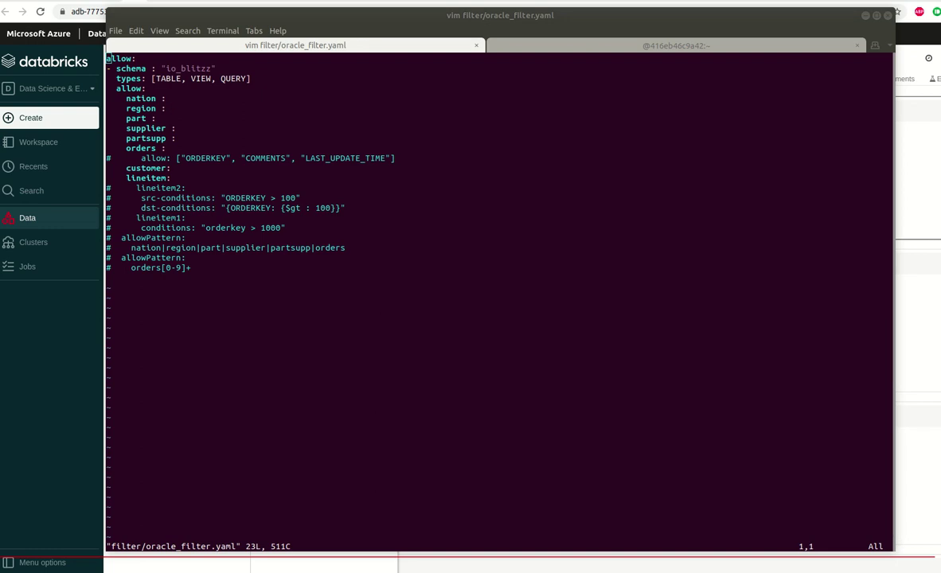
click(571, 310)
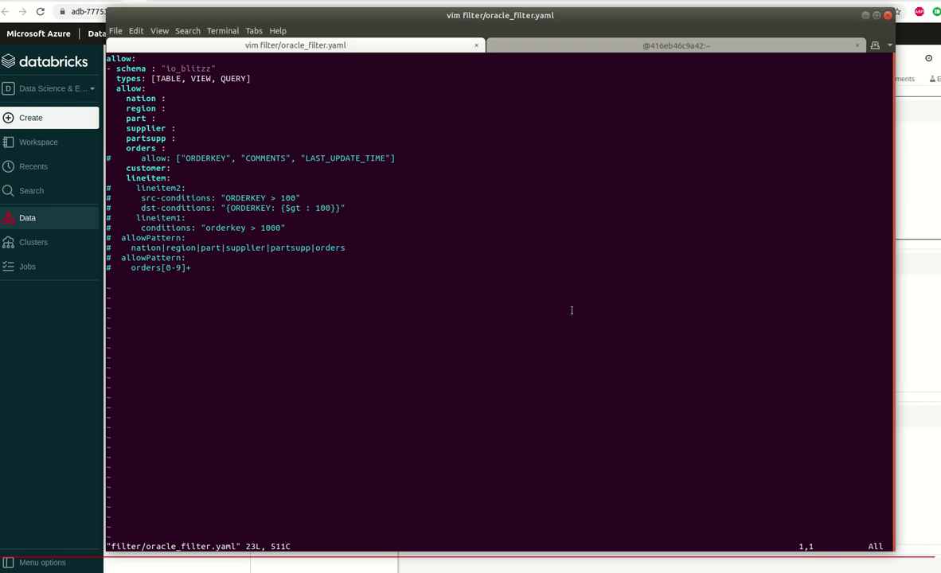
text(:q)
key(Return)
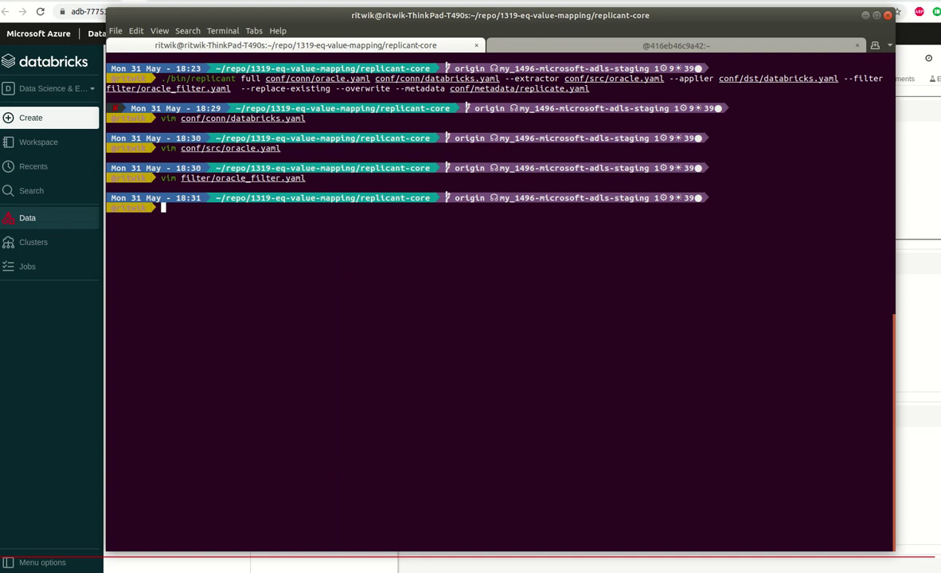
Step: Run replicant full conf/conn/oracle.yaml conf/conn/databricks.yaml with extractor conf/src/oracle.yaml, applier conf/dst/databricks.yaml, filter filter/oracle_filter.yaml, metadata conf/metadata/replicate.yaml, --replace-existing and --overwrite
key(alt+Tab)
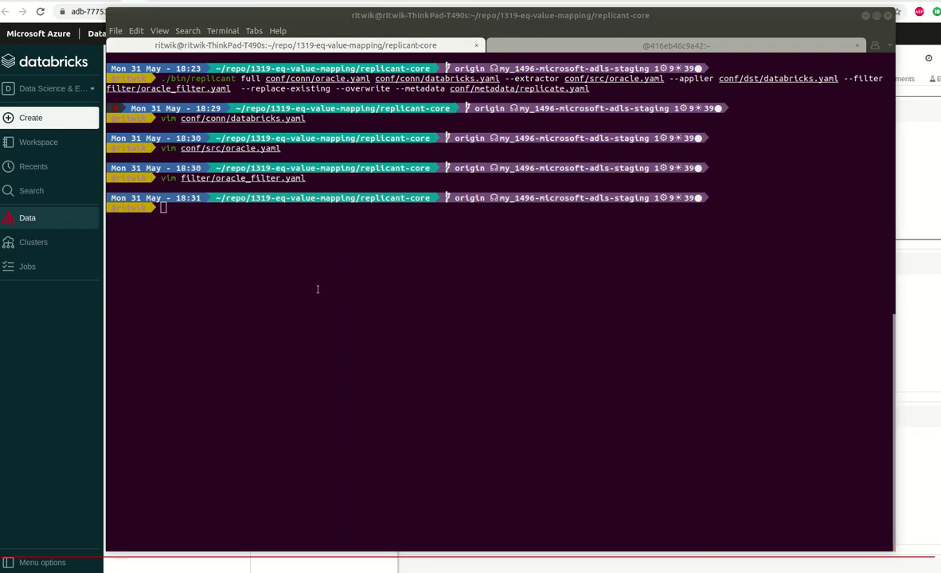
click(371, 283)
key(Up)
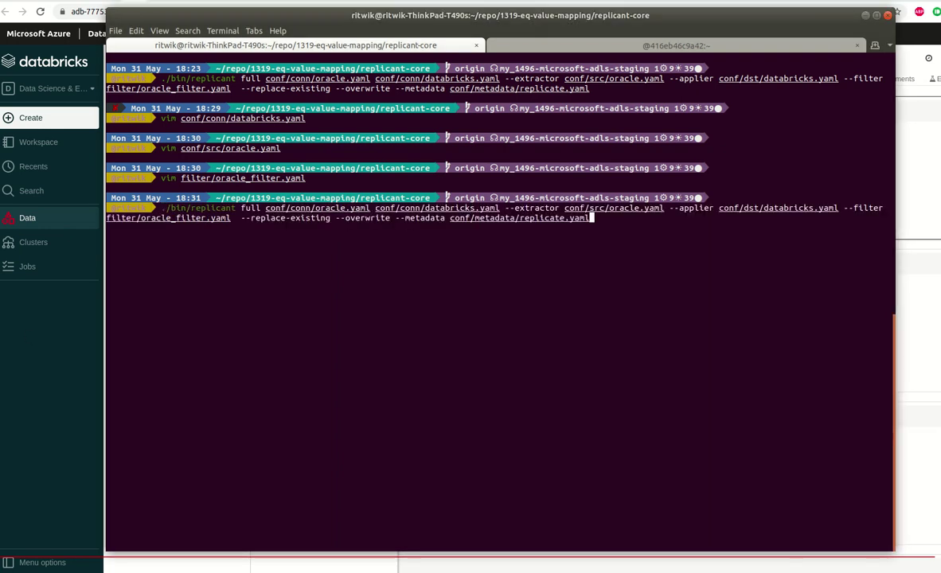
key(Return)
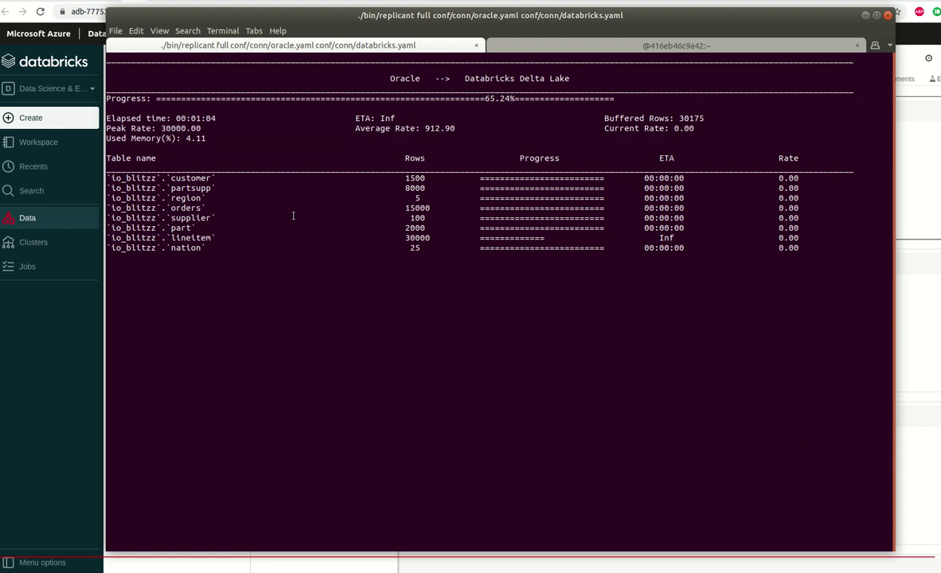
drag(710, 119, 602, 124)
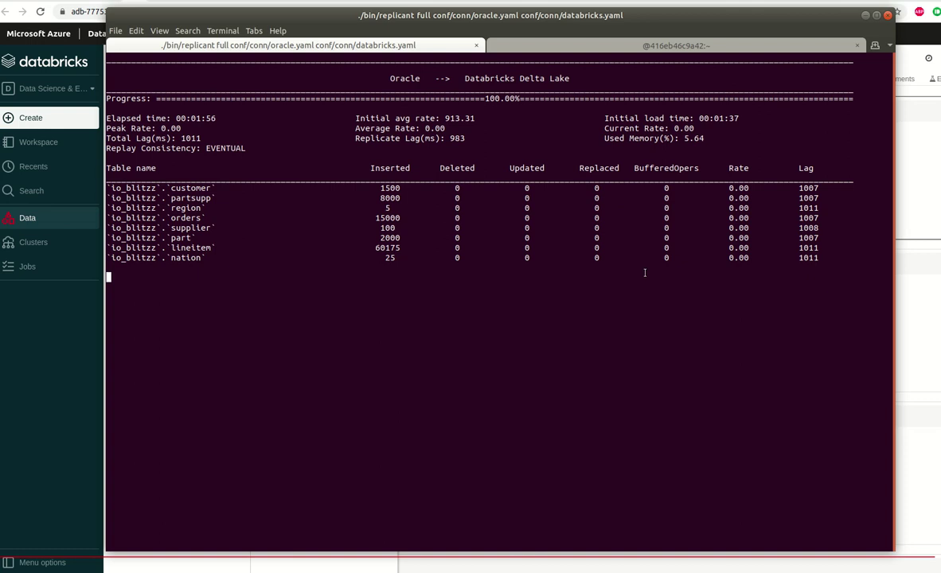
Step: Switch back to Databricks and list the replicated tables of the io_blitzz database
key(alt+Tab)
mouse_move(5, 276)
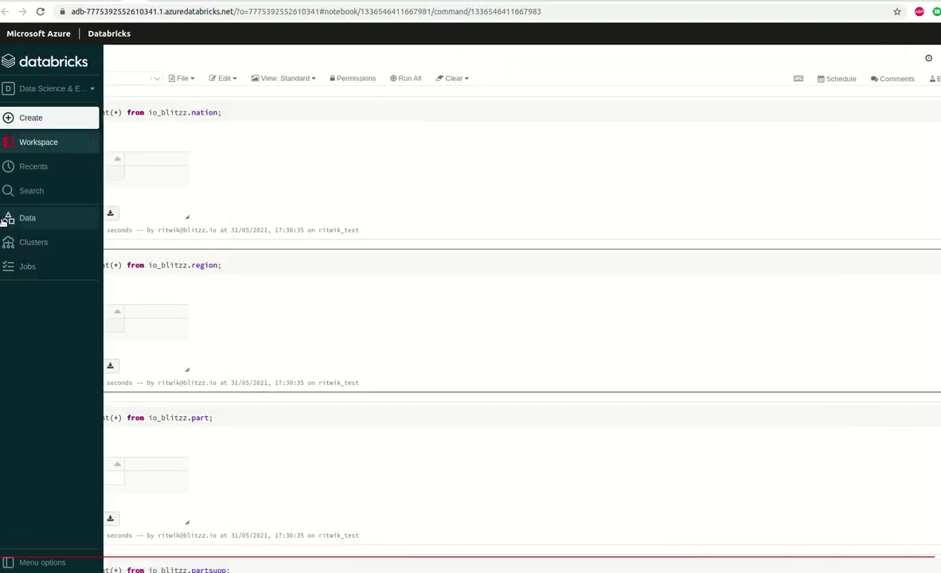
click(16, 217)
click(135, 141)
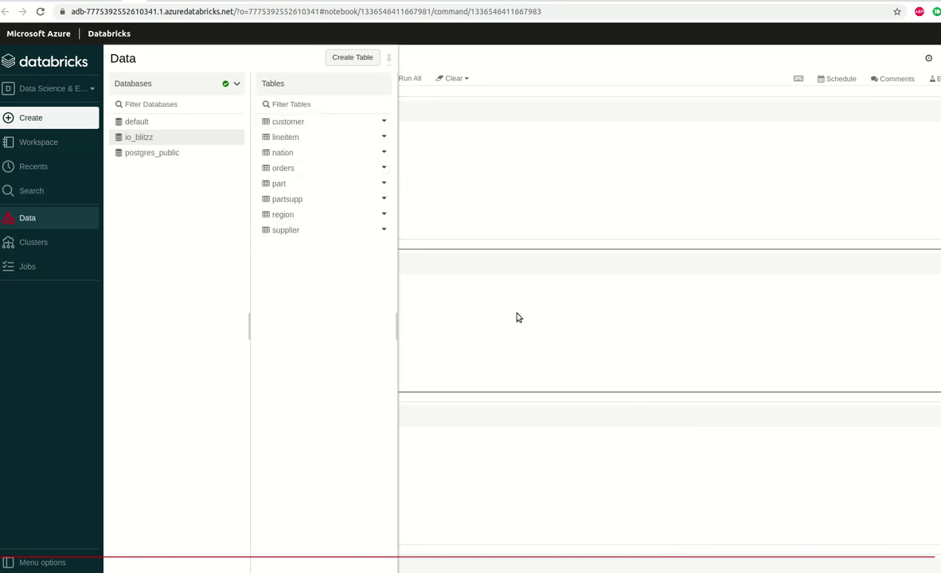
Step: Close the table list, run all row-count queries in the demo_sql notebook, and review the counts per io_blitzz table
click(492, 311)
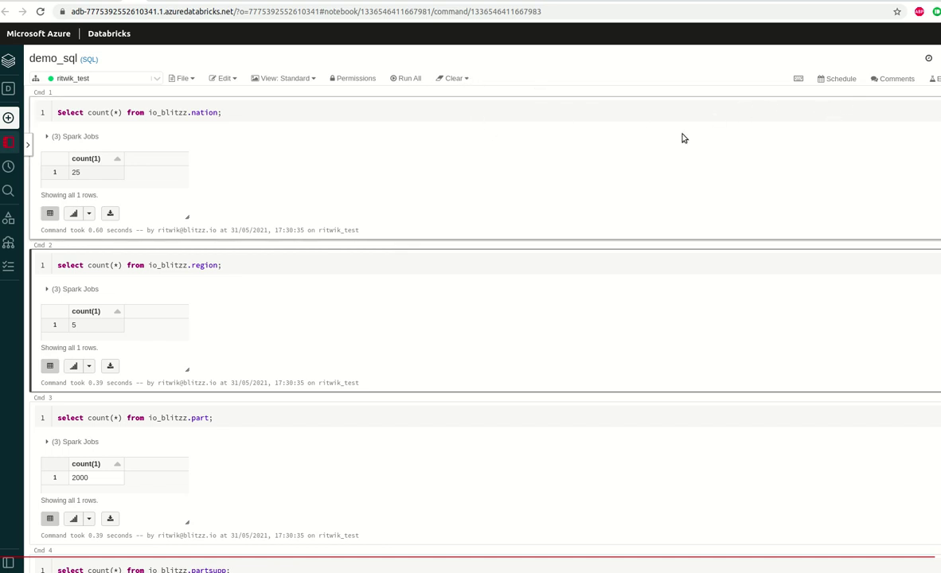
click(410, 79)
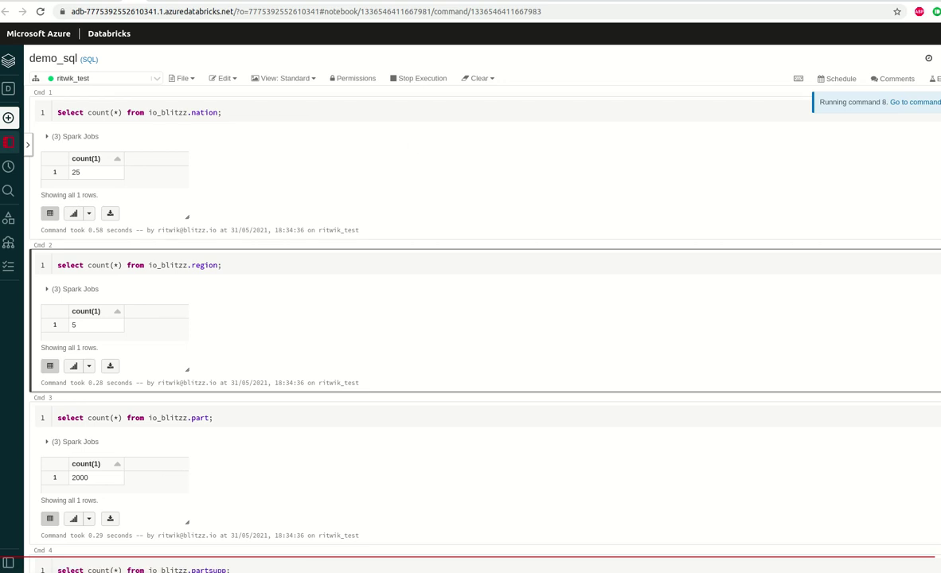
scroll(478, 319, down, 5)
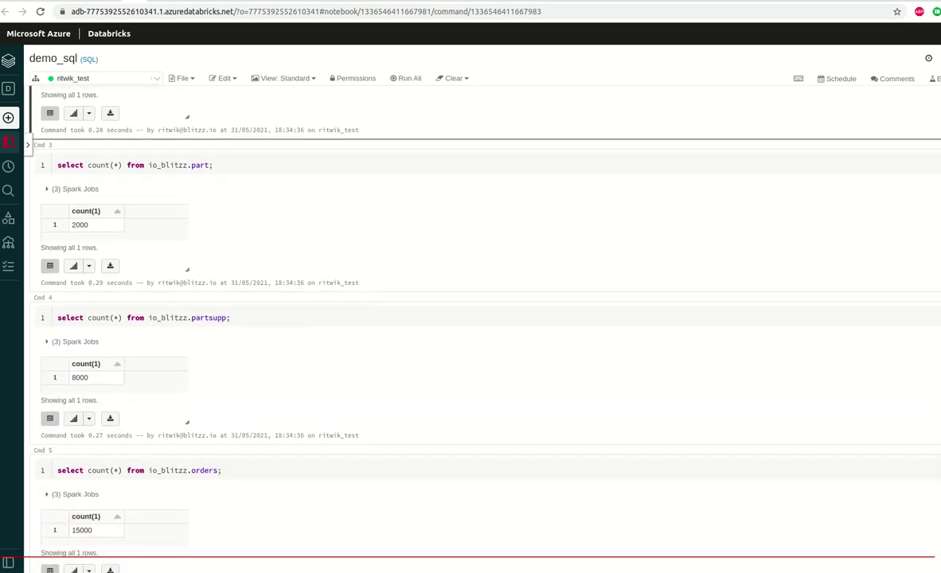
scroll(477, 318, down, 1)
scroll(478, 319, down, 1)
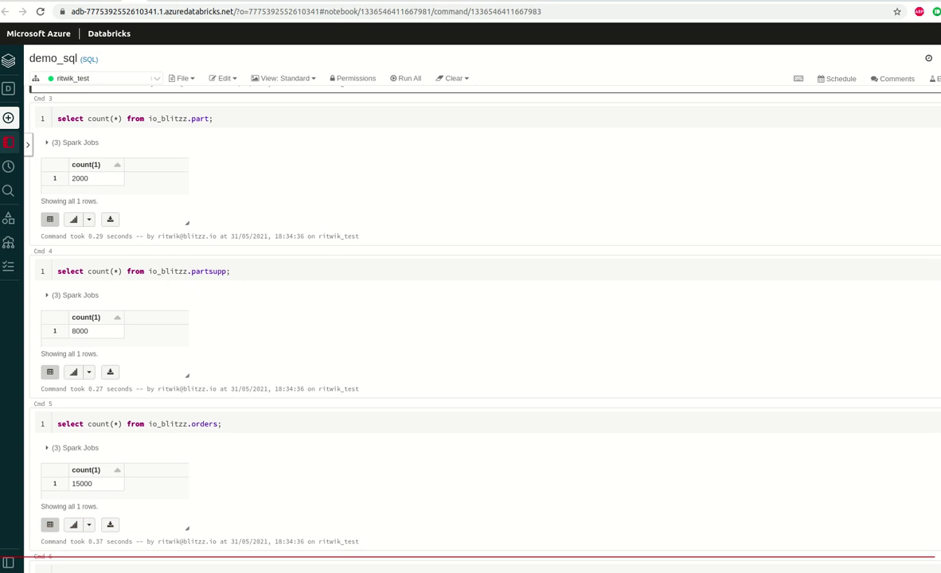
scroll(478, 319, down, 3)
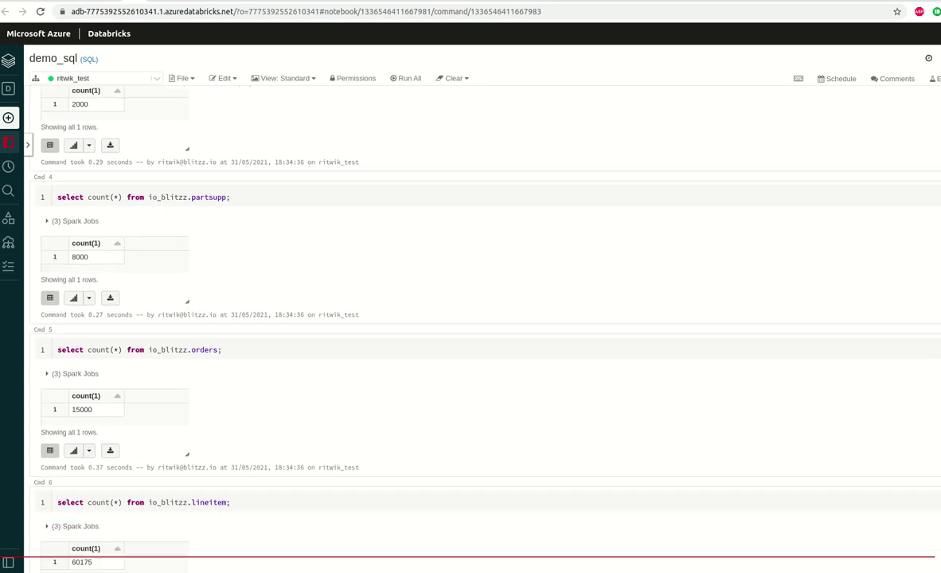
scroll(478, 319, up, 5)
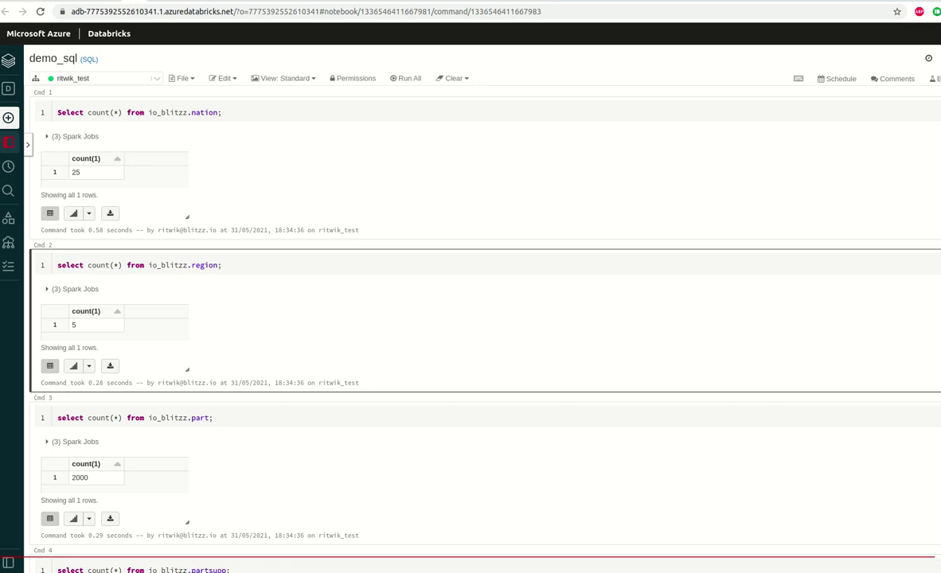
Step: Switch to the terminal's Oracle SQL session and compare the source row counts with those in Databricks
key(alt+Tab)
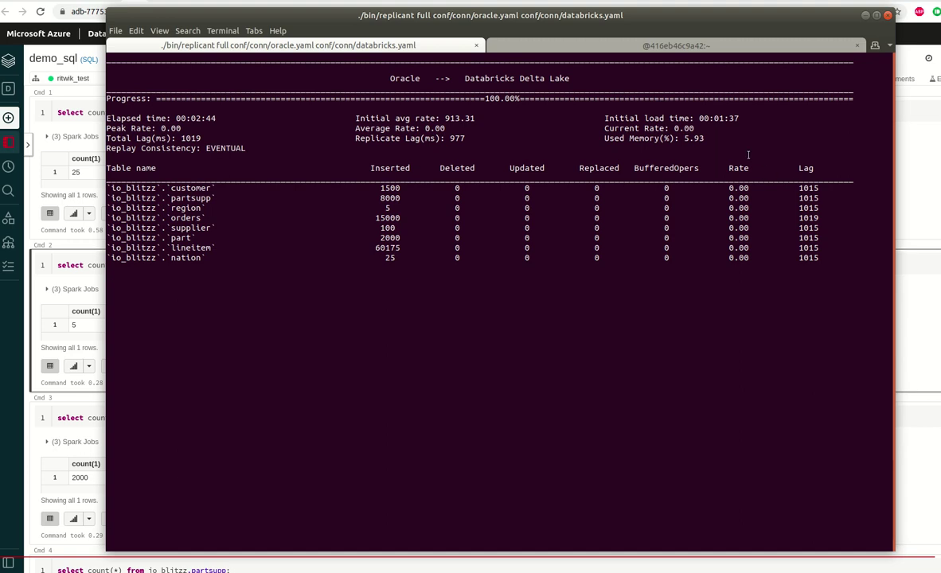
click(699, 46)
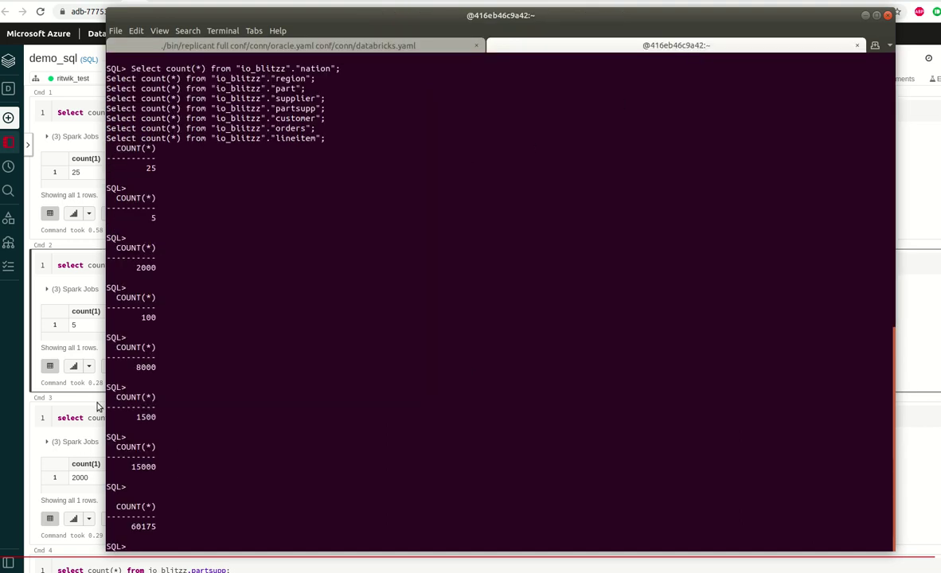
key(alt+Tab)
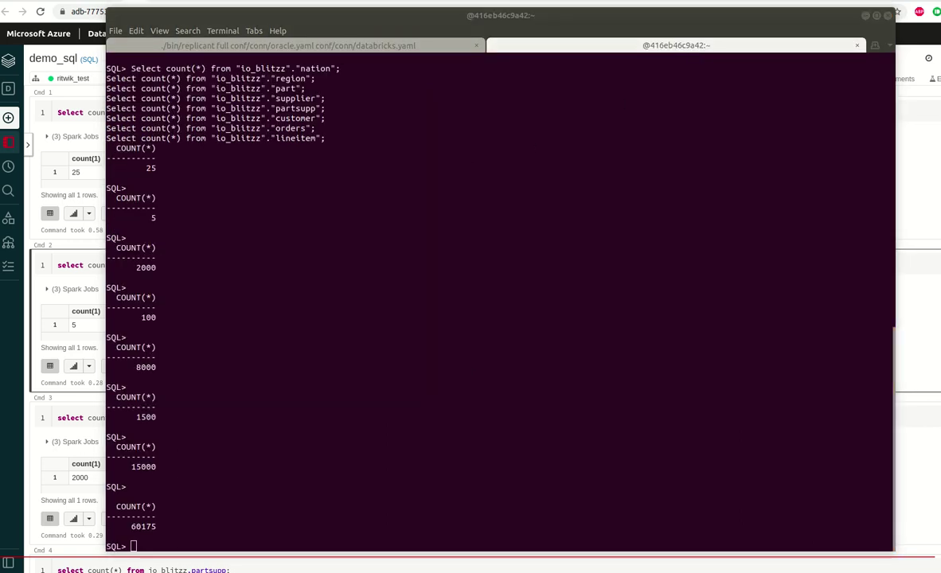
Step: In the Oracle session, update "io_blitzz"."nation" to set comments = 'hi' for all rows and commit
click(565, 446)
text(update "io_blitzz"."nation" set comments = 'hi';)
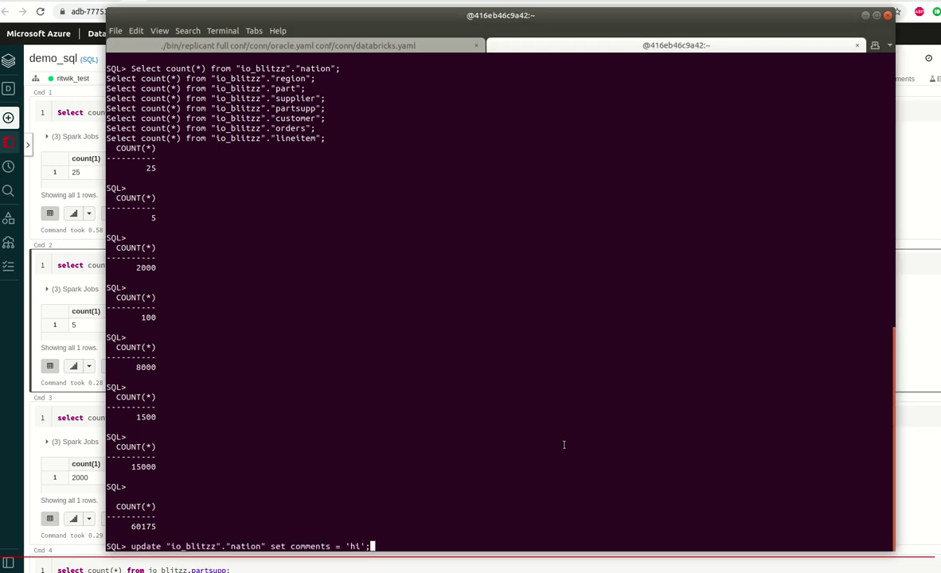
key(Return)
text(commit;)
key(Return)
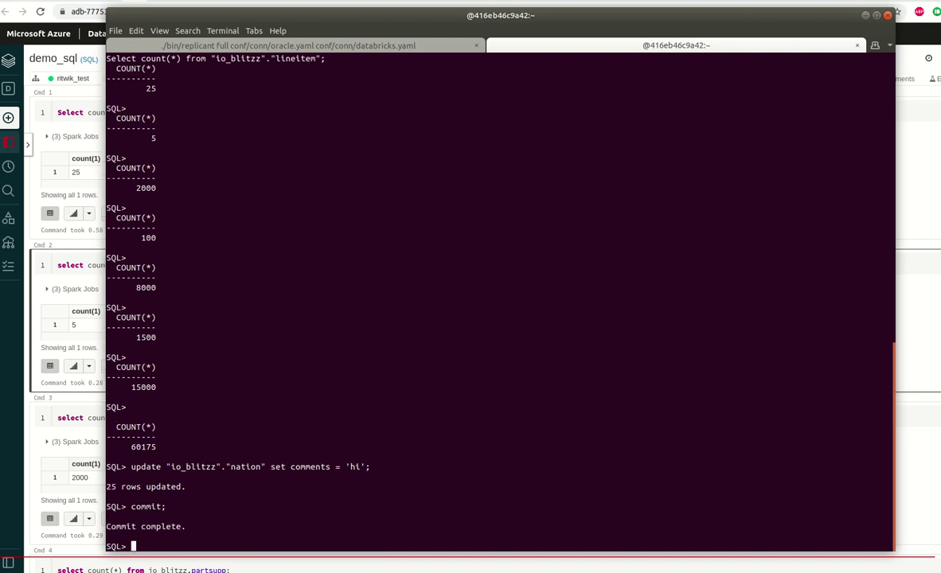
Step: Check the buffered and updated operations for the nation table in the running Replicant dashboard
click(370, 46)
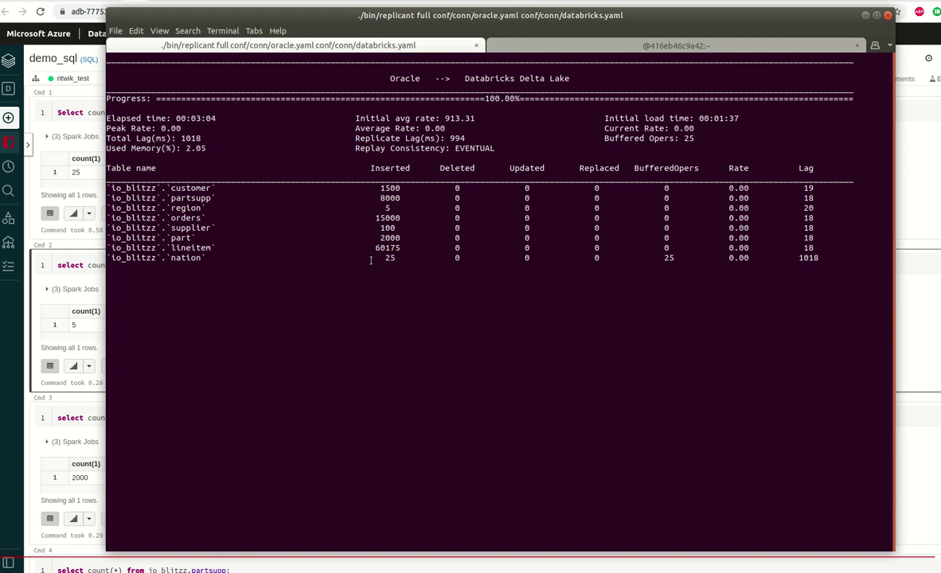
drag(685, 258, 664, 258)
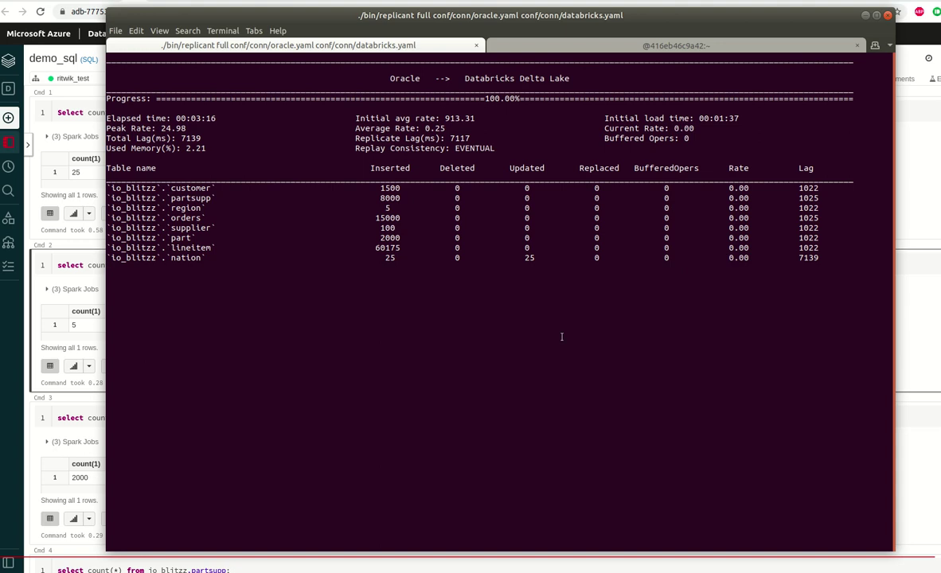
drag(544, 257, 517, 249)
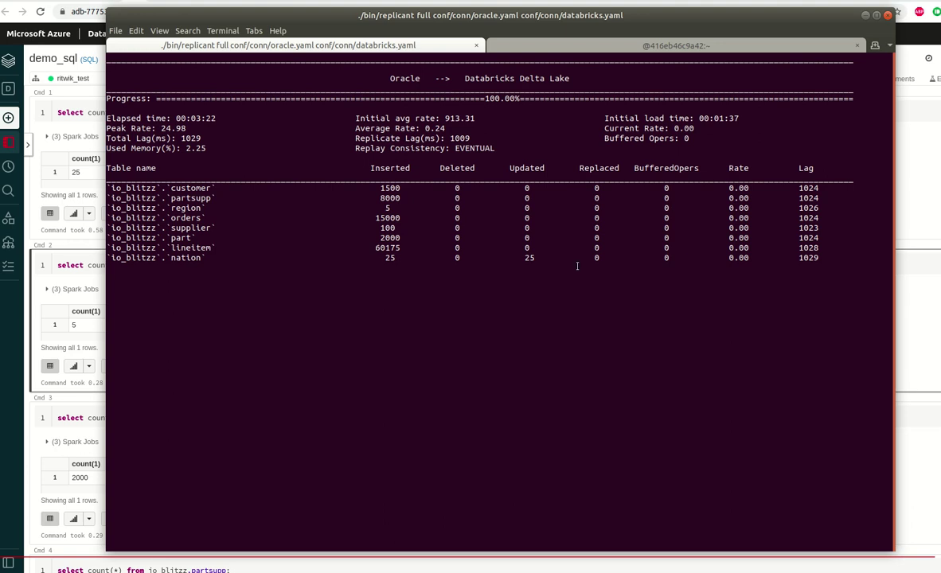
Step: Switch to Databricks and rerun the query counting io_blitzz.nation rows where comments = 'hi'
click(940, 345)
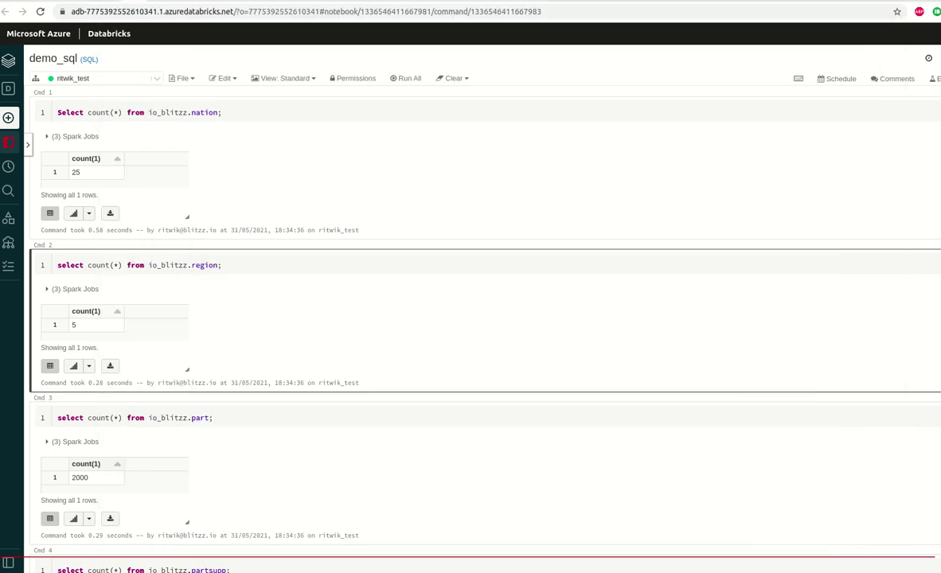
scroll(452, 468, down, 15)
scroll(452, 469, up, 2)
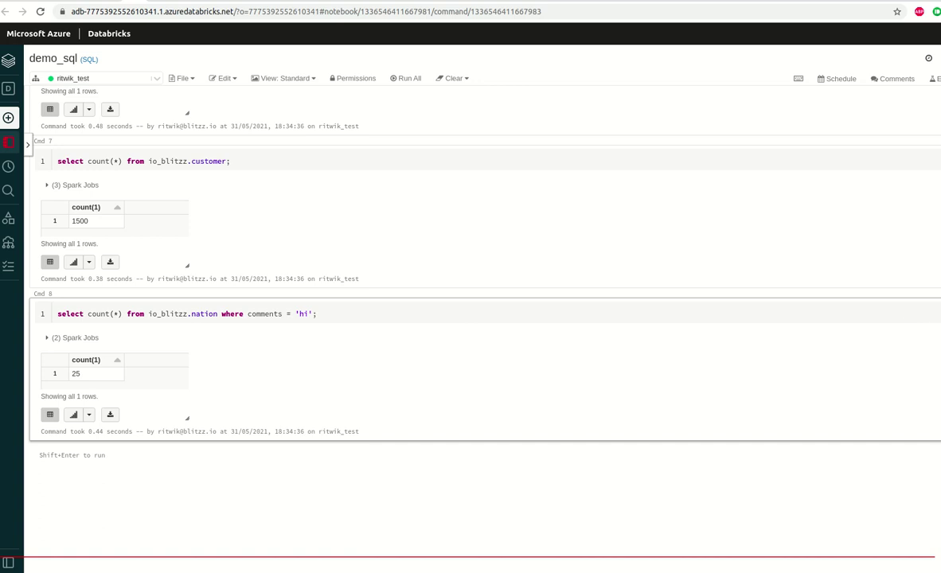
click(936, 307)
key(shift+Return)
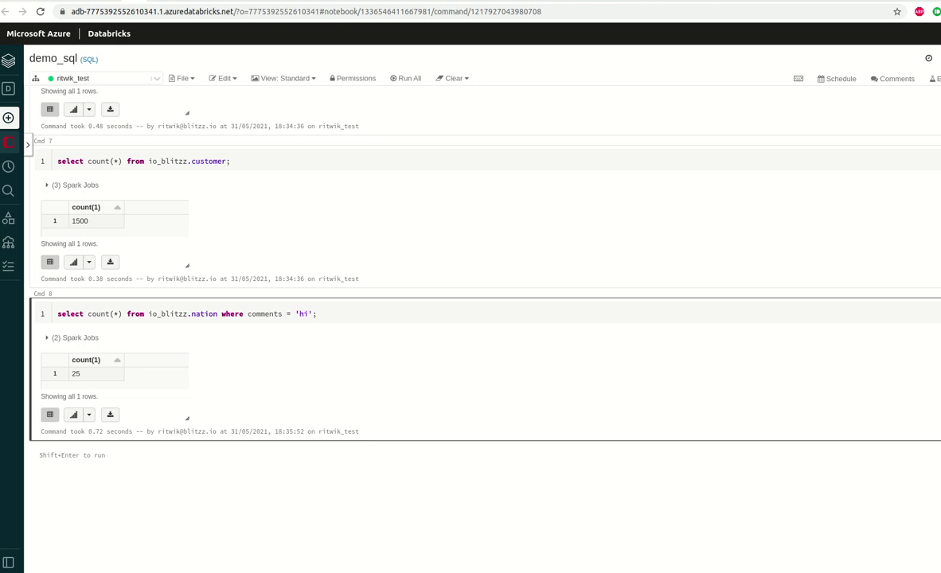
Step: Switch to the Oracle session in the terminal, update "io_blitzz"."part" to set comments = 'hi', and commit
key(alt+Tab)
click(626, 44)
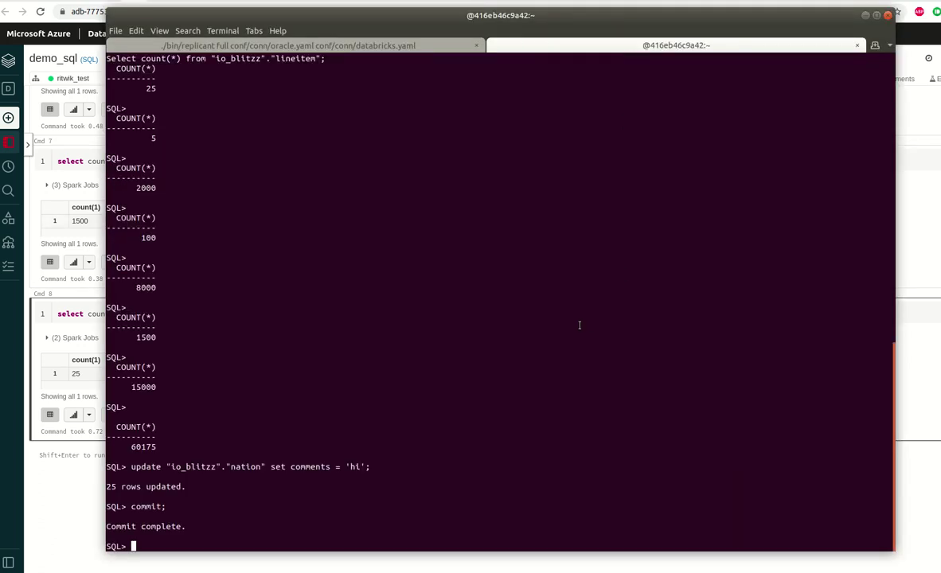
text(update "io_blitzz"."part" set comments = 'hi';)
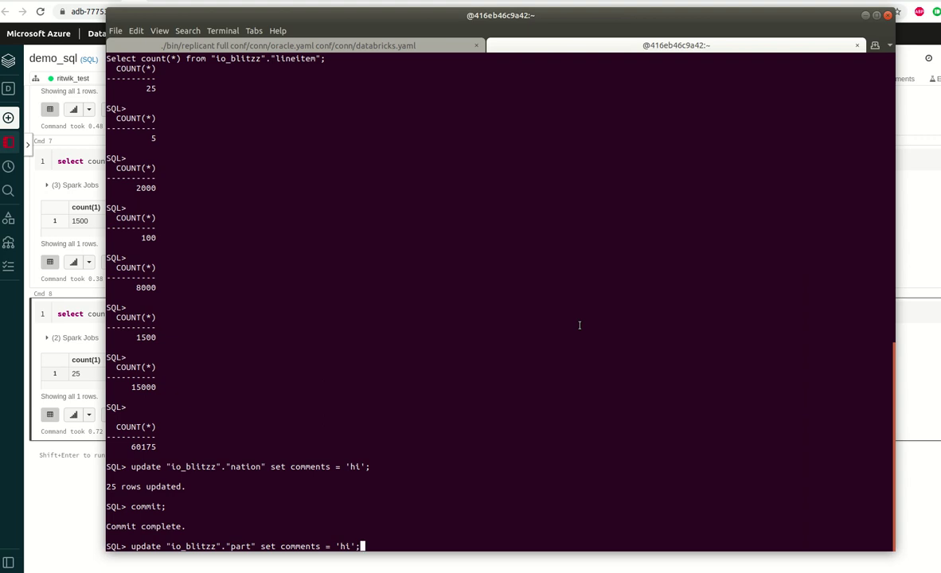
key(Return)
text(commit;)
key(Return)
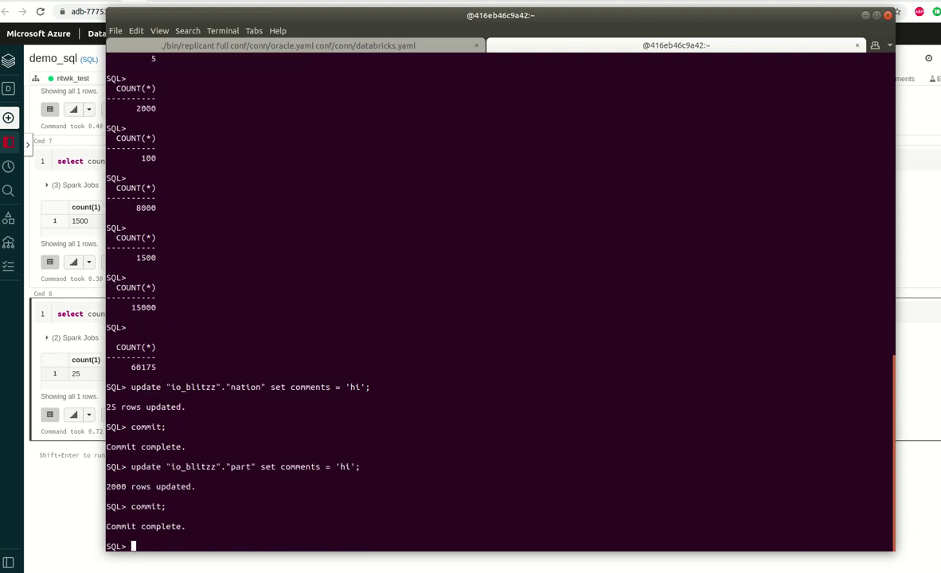
Step: Monitor the buffered and updated operations for the part table in the Replicant dashboard
click(329, 45)
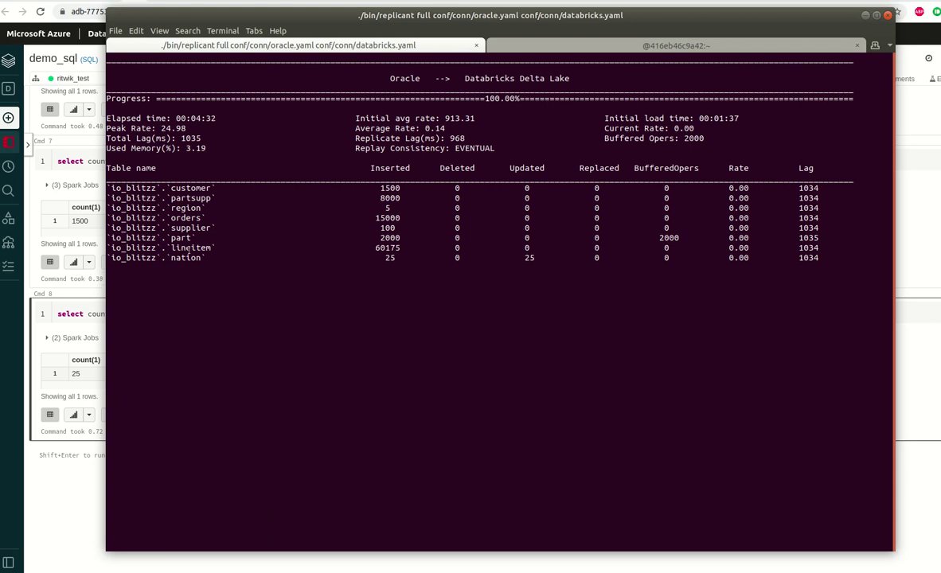
drag(171, 239, 713, 240)
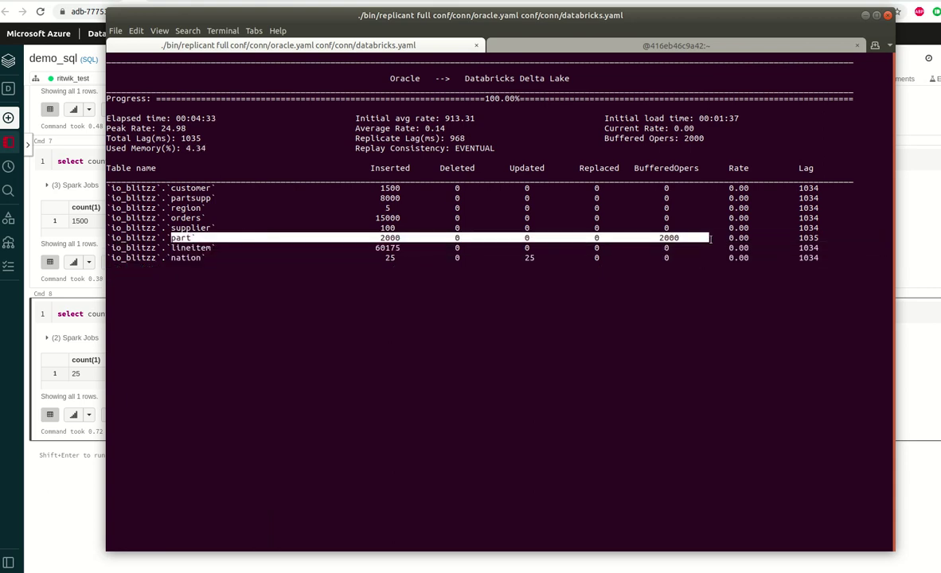
double_click(676, 238)
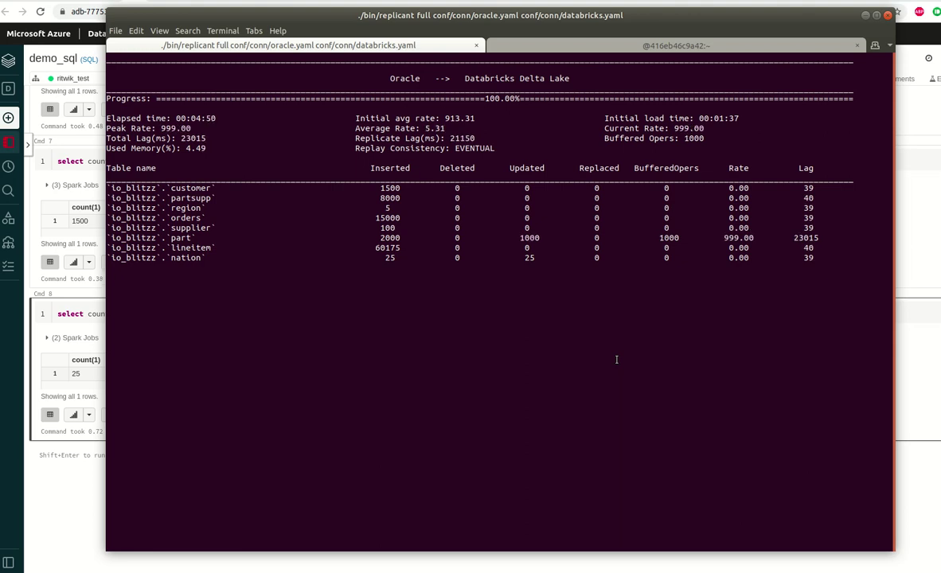
Step: Interrupt Replicant while the part updates are still replicating, and rerun the same full-mode command with --resume added
key(ctrl+c)
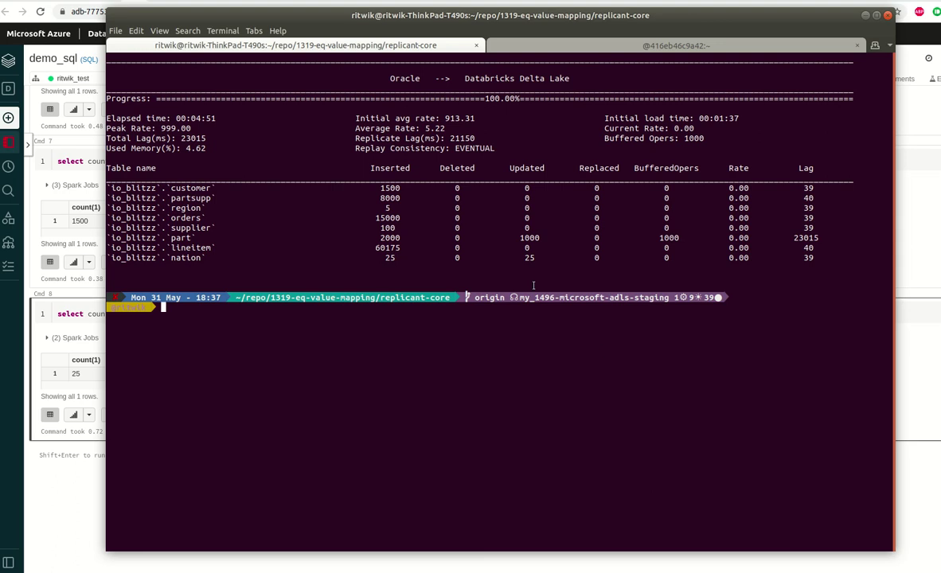
drag(545, 237, 517, 237)
click(498, 421)
key(Up)
text(--resume)
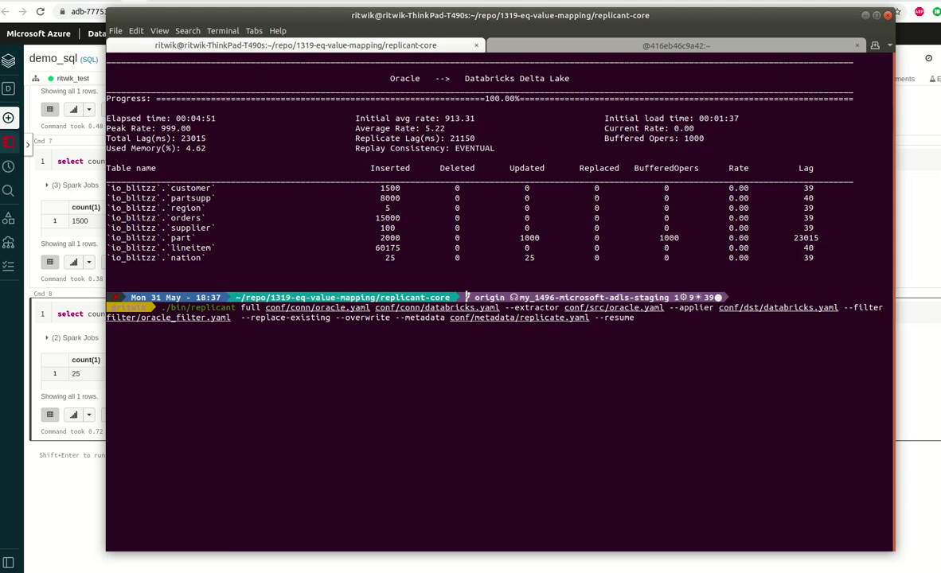
key(Return)
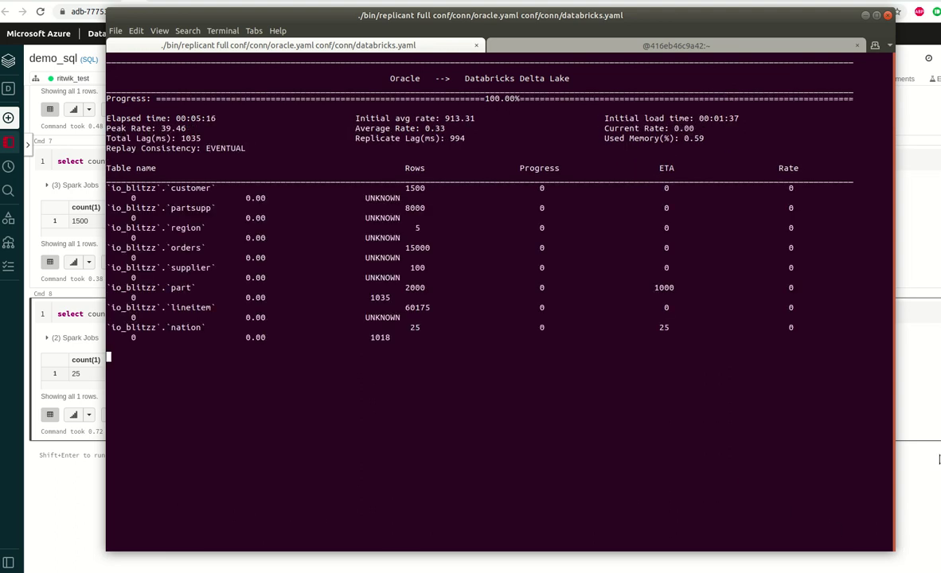
Step: In the Databricks notebook, add a cell after the nation query containing select count(*) from io_blitzz.part where comments = 'hi';
click(937, 449)
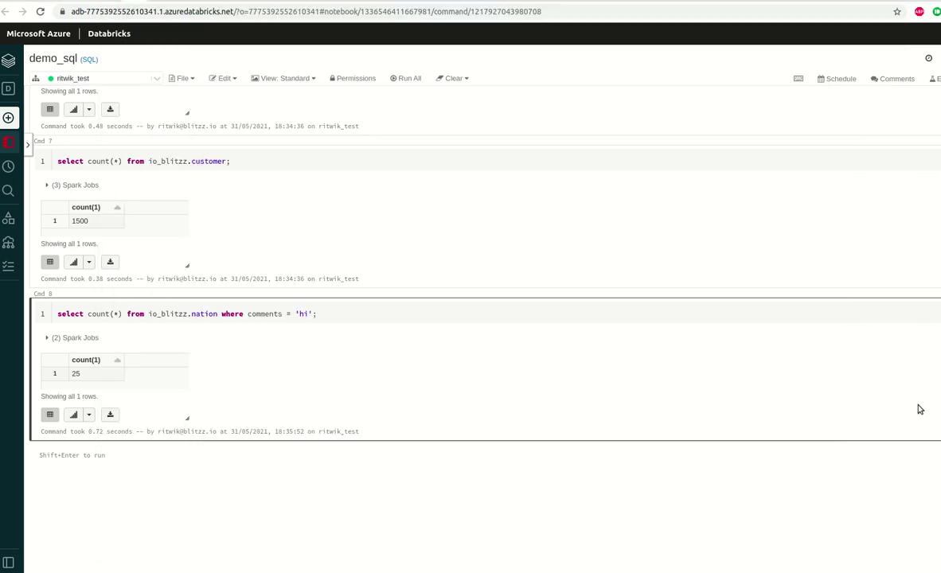
click(541, 448)
drag(319, 313, 53, 313)
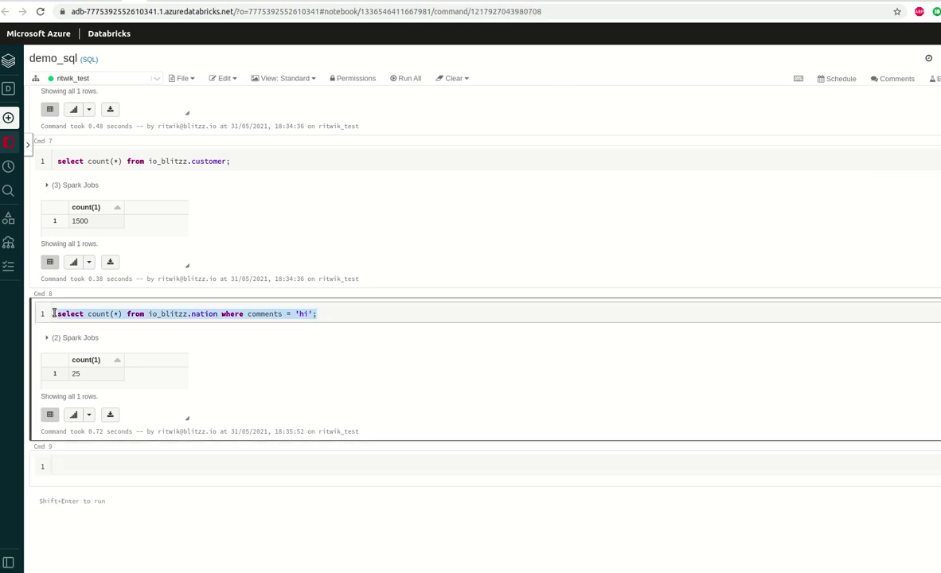
key(ctrl+c)
click(90, 465)
key(ctrl+v)
double_click(205, 466)
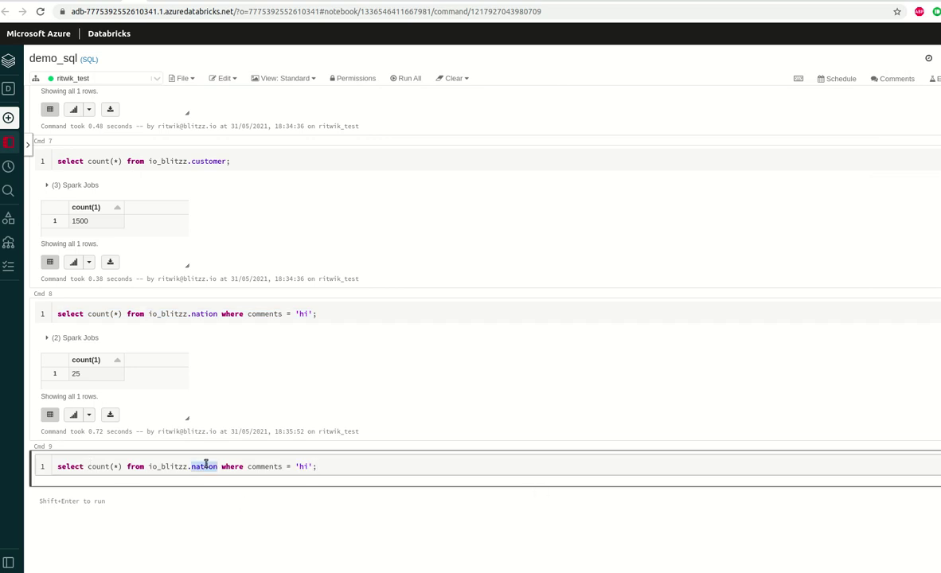
text(part)
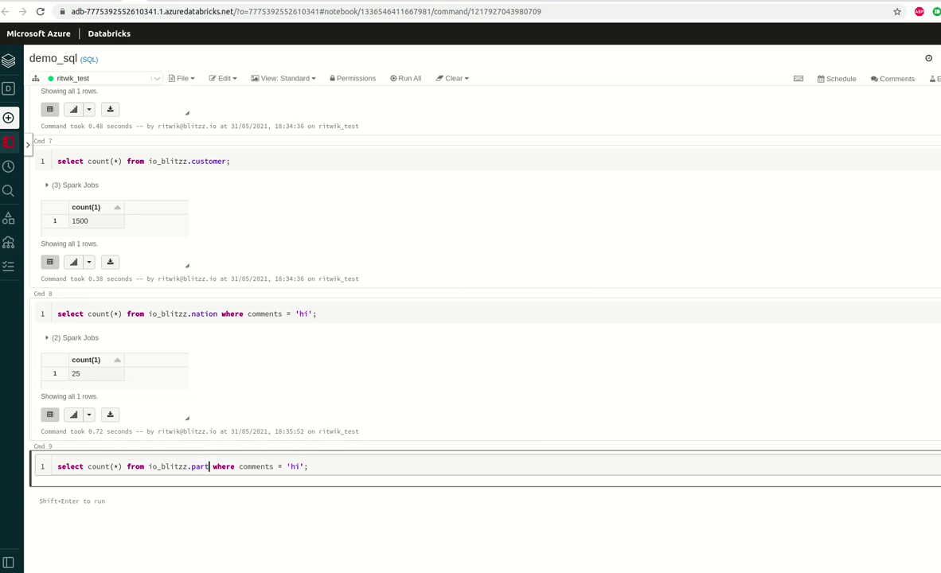
Step: Switch to the terminal, check the part table's updated count after the resume, and stop Replicant
key(alt+Tab)
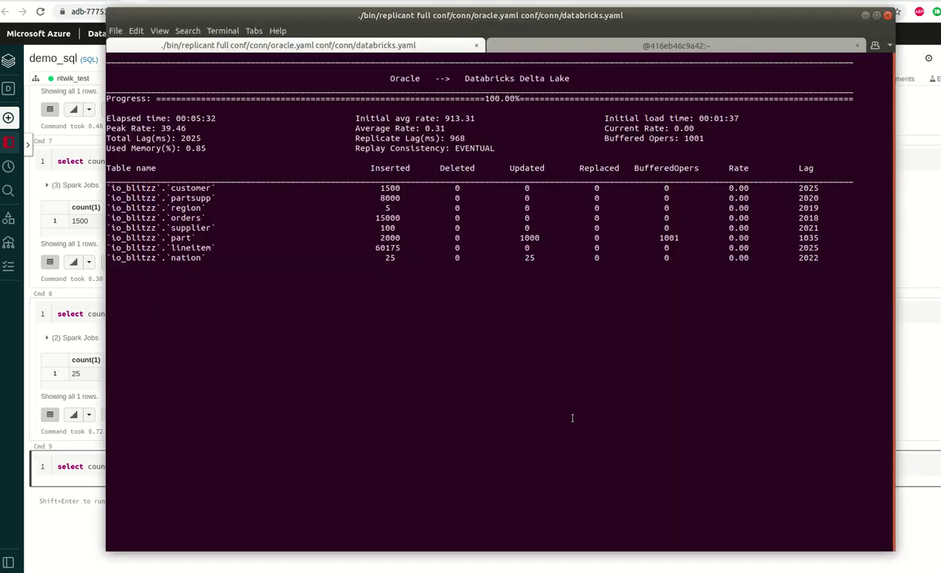
drag(549, 237, 522, 239)
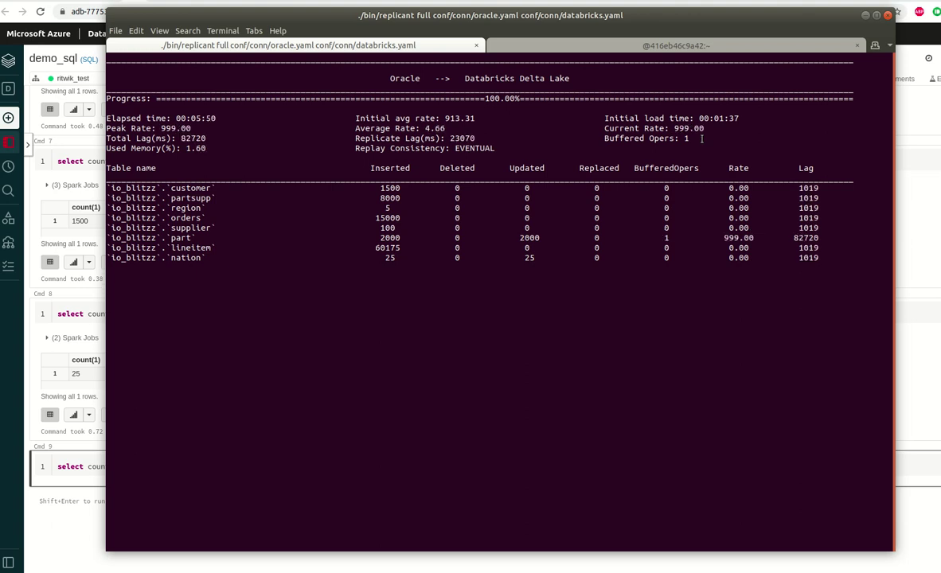
key(ctrl+c)
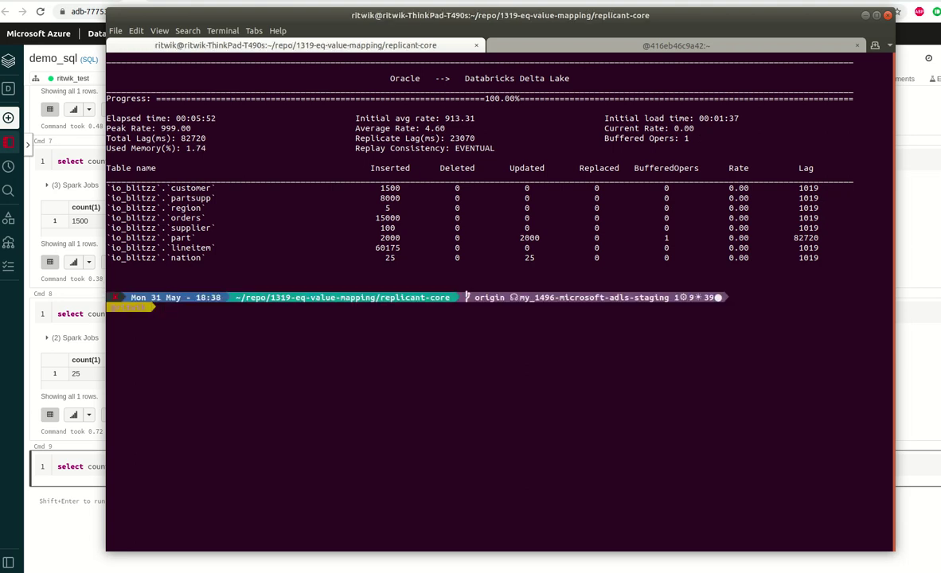
Step: Switch back to Databricks and run the new query counting io_blitzz.part rows where comments = 'hi'
key(alt+Tab)
click(458, 469)
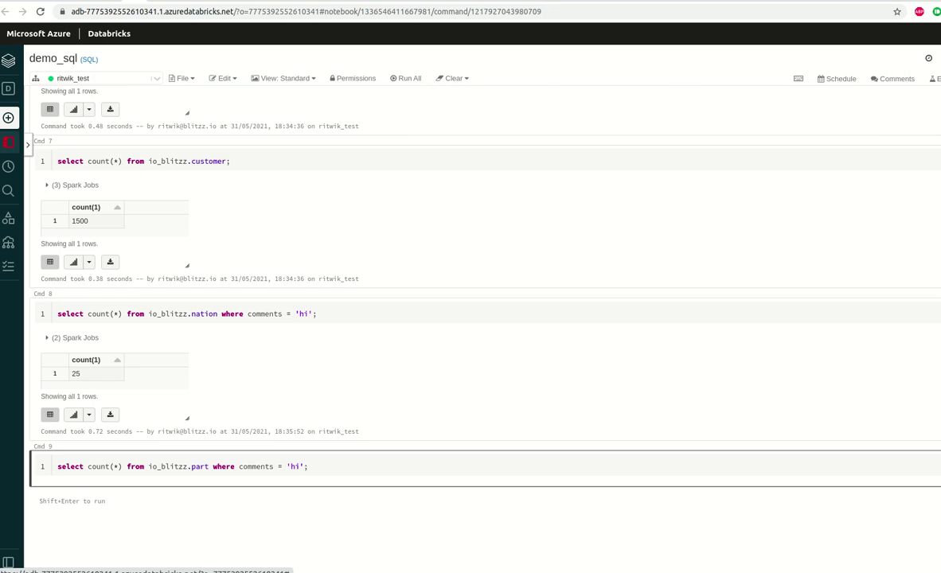
key(shift+Return)
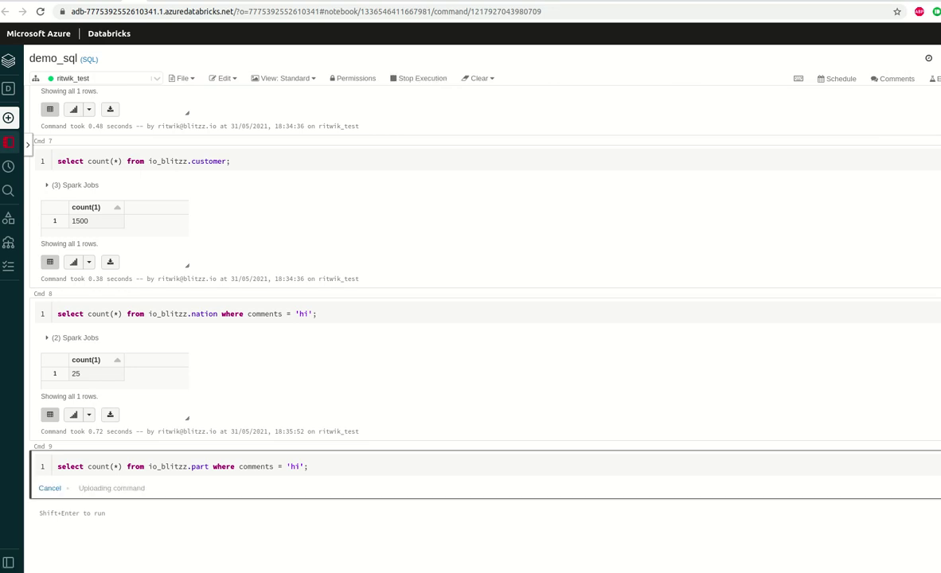